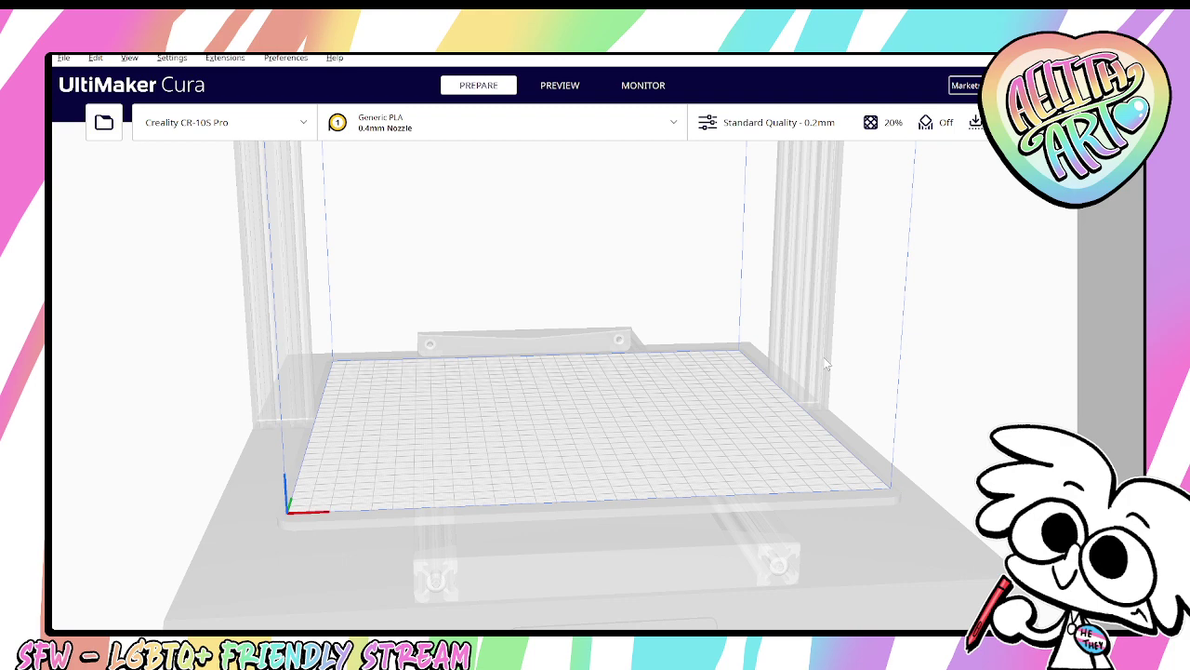
Switch to File Explorer, open the Measuring Tools folder, and move its window aside to uncover the build plate.
{"action": "key", "text": "alt+Tab"}
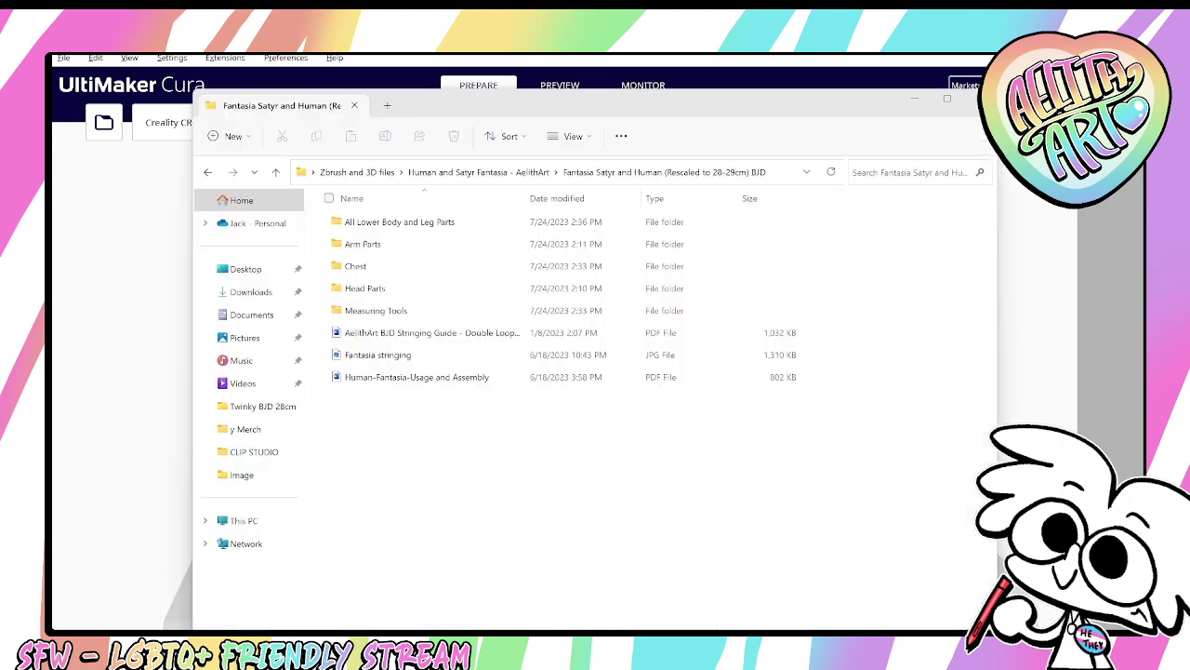
{"action": "mouse_move", "coordinate": [604, 111]}
{"action": "left_mouse_down"}
{"action": "mouse_move", "coordinate": [918, 127]}
{"action": "mouse_move", "coordinate": [519, 133]}
{"action": "mouse_move", "coordinate": [538, 121]}
{"action": "mouse_move", "coordinate": [479, 265]}
{"action": "mouse_move", "coordinate": [605, 151]}
{"action": "mouse_move", "coordinate": [619, 119]}
{"action": "left_mouse_up"}
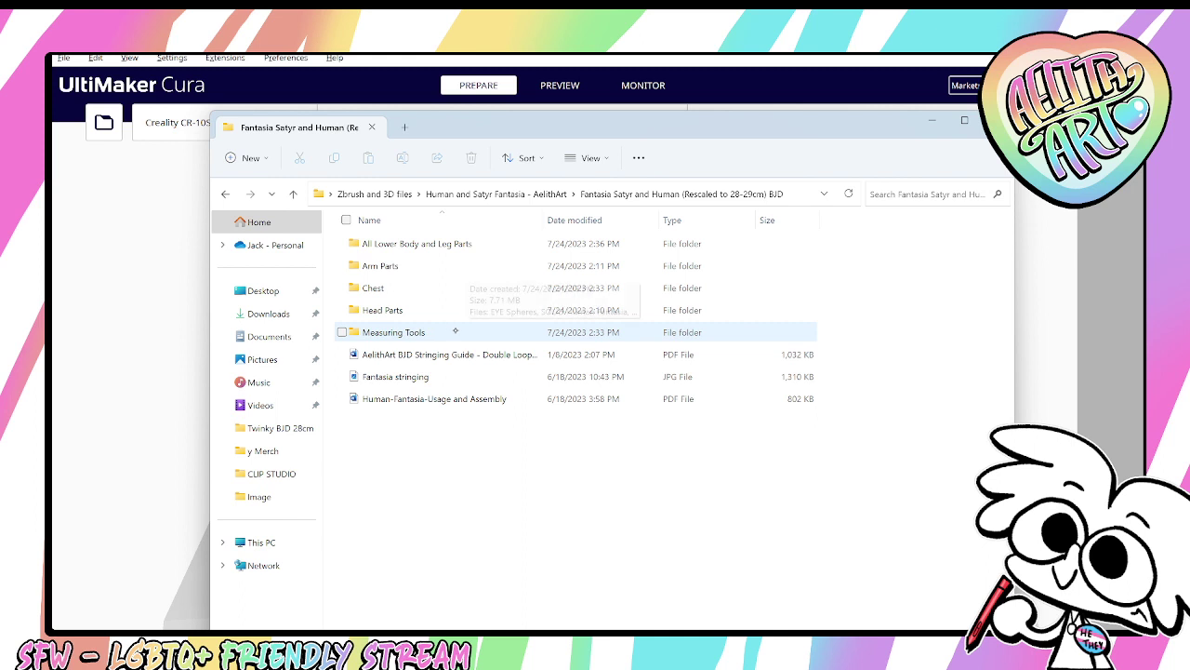
{"action": "double_click", "coordinate": [411, 332]}
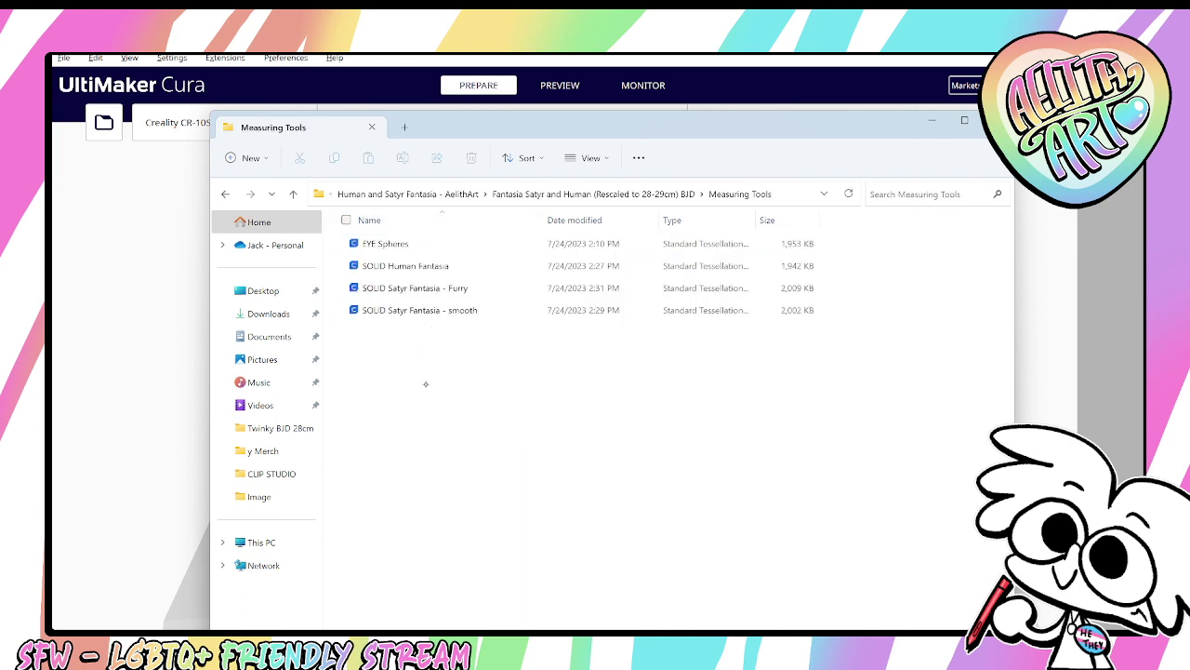
{"action": "left_click", "coordinate": [442, 268]}
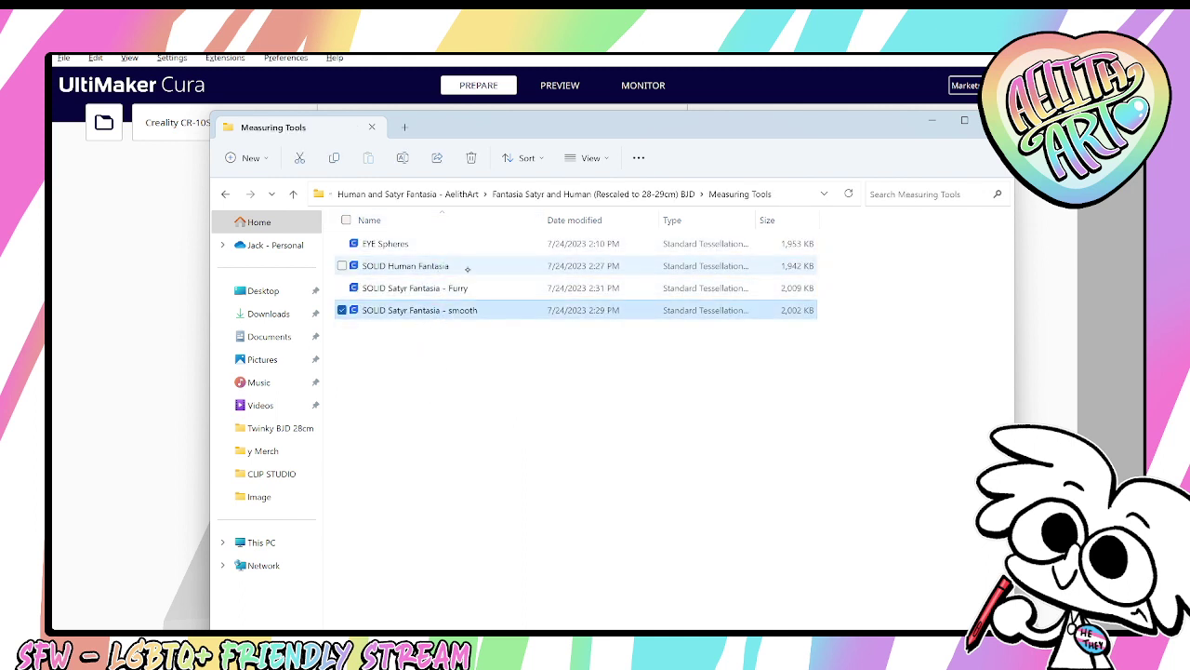
{"action": "left_click", "coordinate": [437, 289]}
{"action": "left_click", "coordinate": [522, 131]}
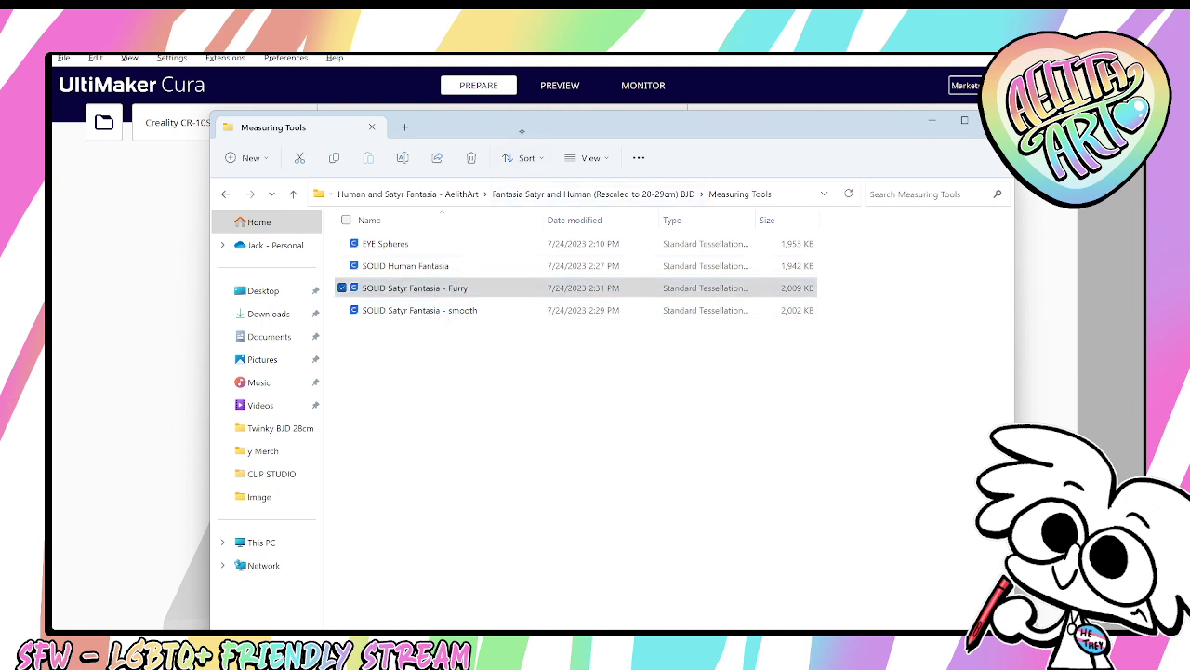
{"action": "left_click_drag", "start_coordinate": [502, 128], "coordinate": [818, 176]}
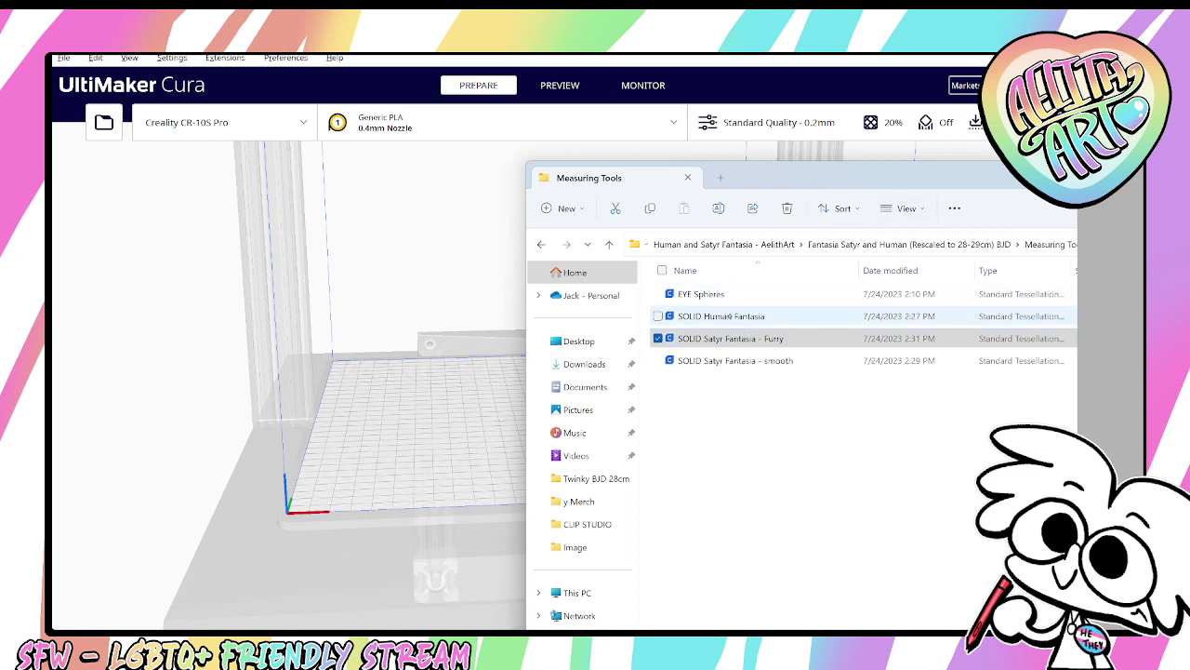
Load the SOLID Human Fantasia model onto the build plate in UltiMaker Cura and dismiss the model errors message.
{"action": "left_click", "coordinate": [726, 317]}
{"action": "left_click_drag", "start_coordinate": [741, 319], "coordinate": [458, 441]}
{"action": "left_click", "coordinate": [390, 495]}
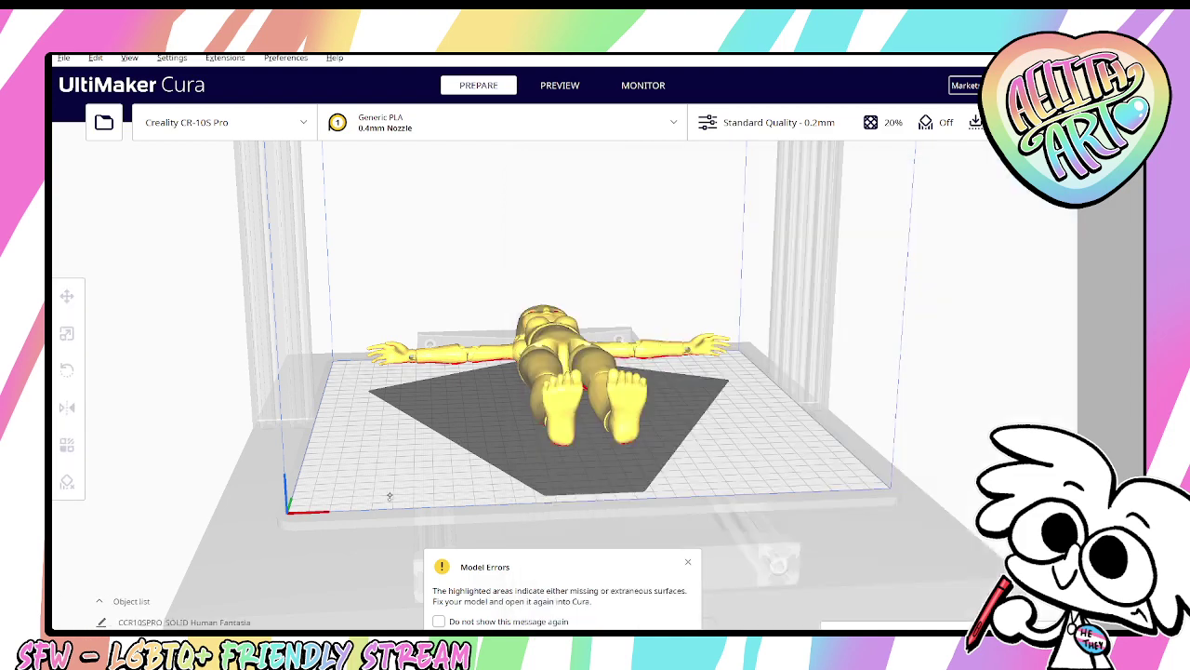
{"action": "left_click", "coordinate": [688, 561]}
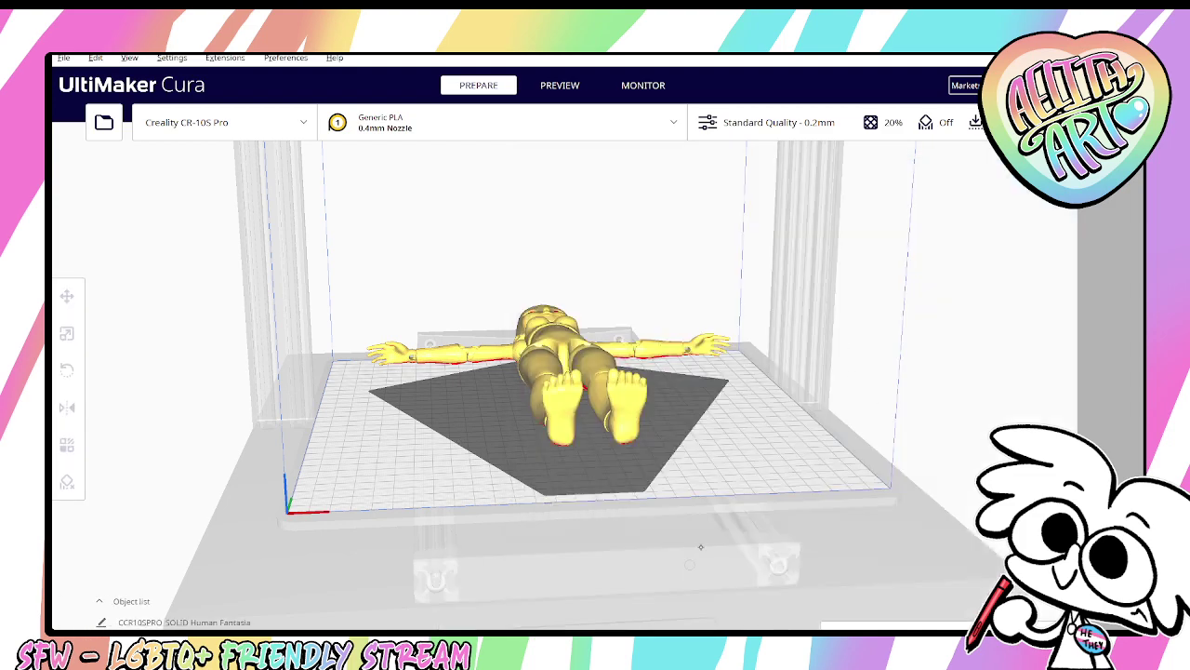
Select the human figure, show its scale settings, and open its Y size for editing.
{"action": "right_click_drag", "start_coordinate": [632, 249], "coordinate": [731, 357]}
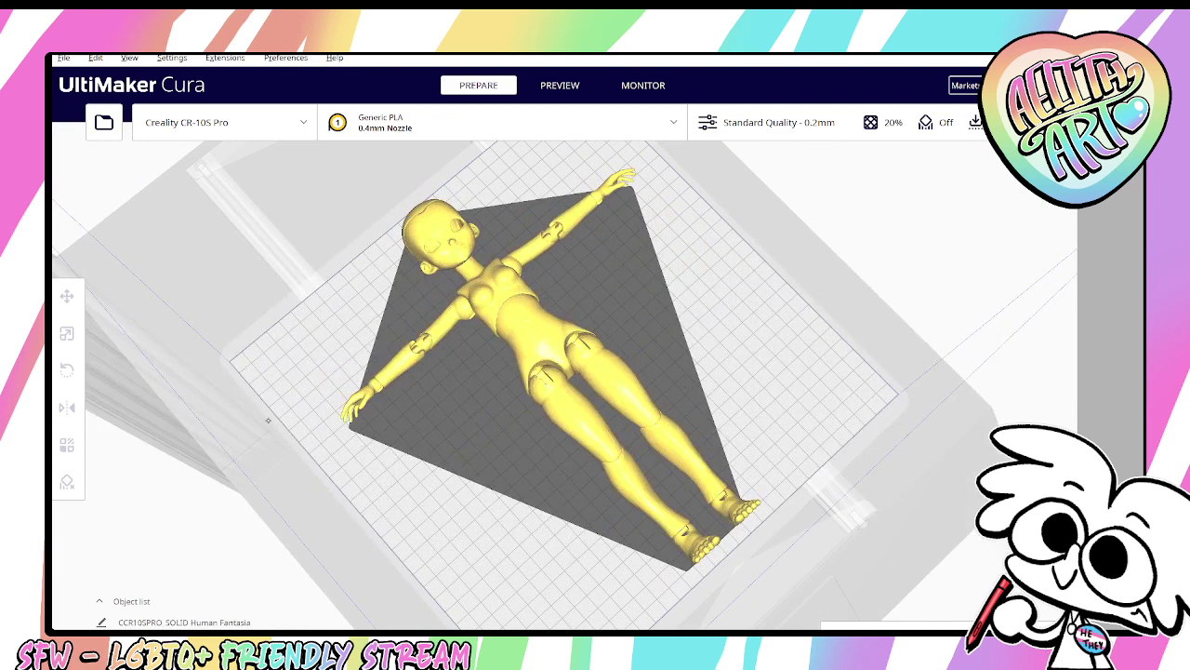
{"action": "left_click", "coordinate": [529, 317]}
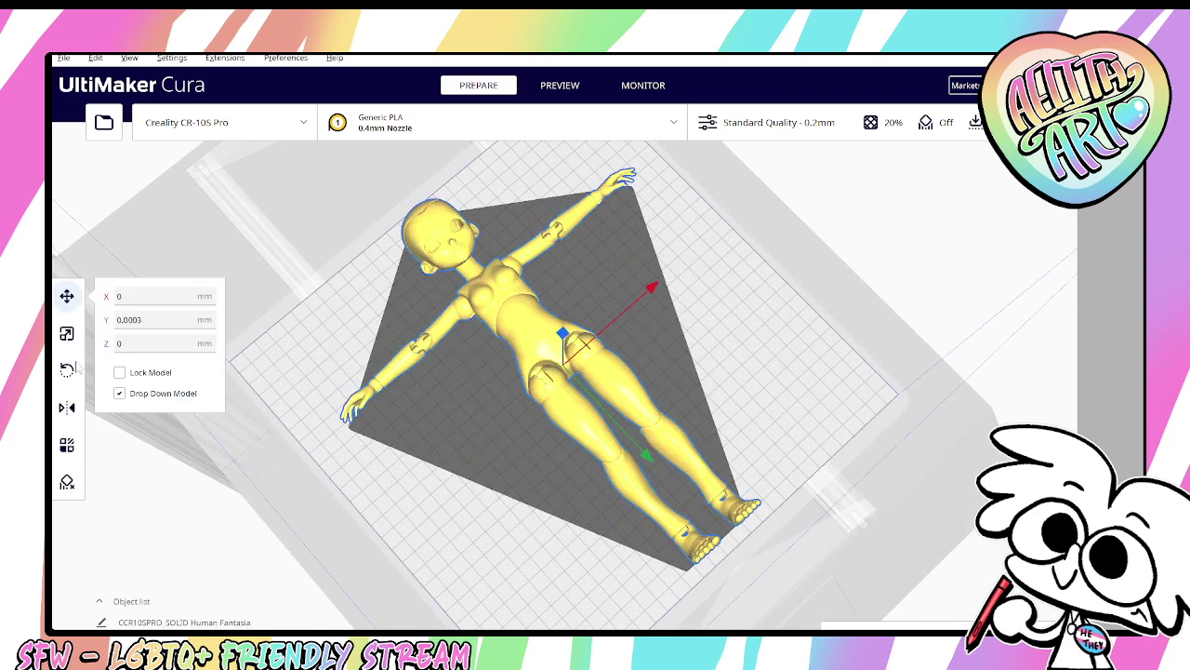
{"action": "left_click", "coordinate": [66, 333]}
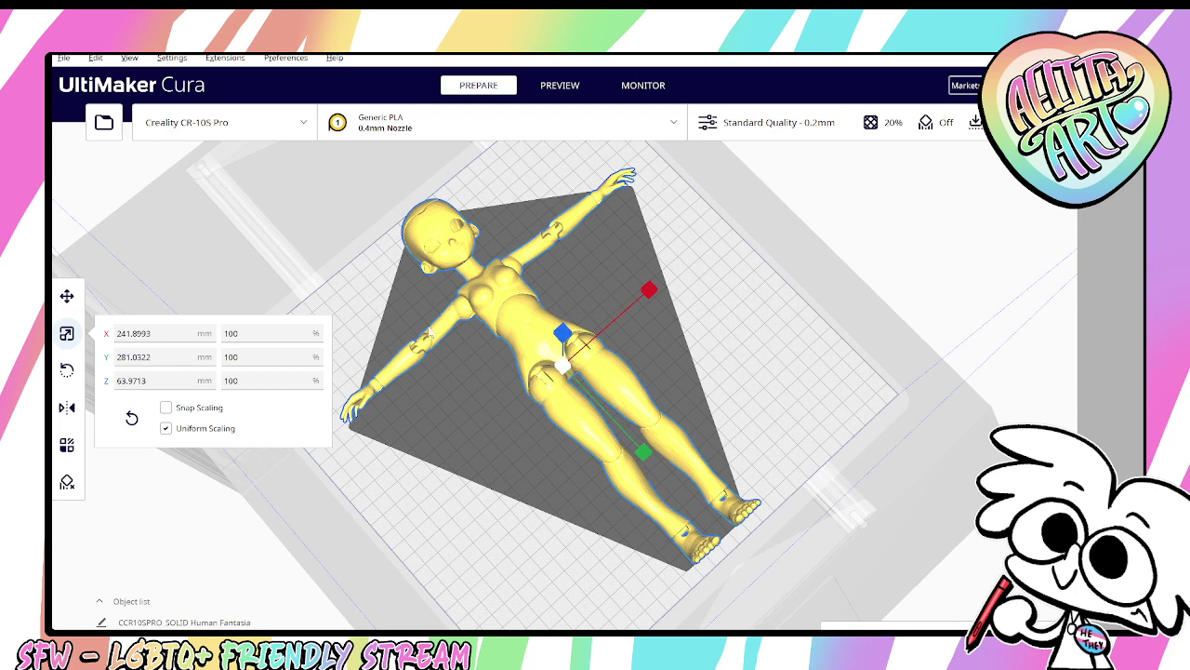
{"action": "double_click", "coordinate": [144, 357]}
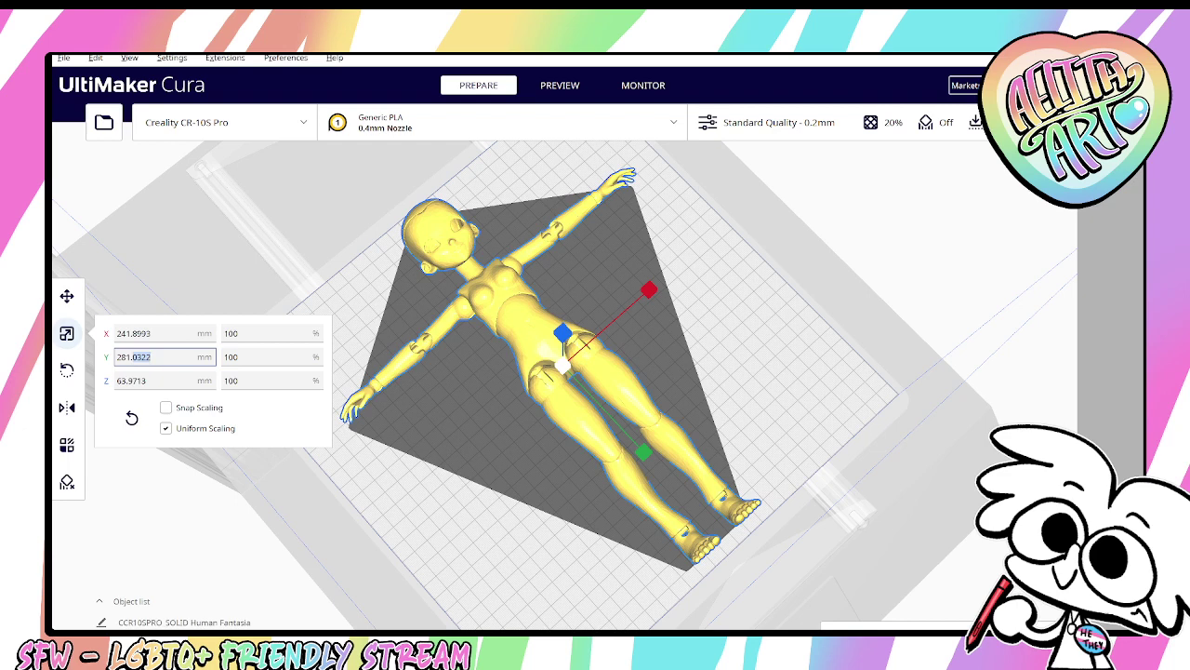
{"action": "key", "text": "ctrl+a"}
{"action": "left_click", "coordinate": [166, 428]}
{"action": "left_click", "coordinate": [152, 357]}
{"action": "key", "text": "ctrl+a"}
Switch to the web browser and search for the conversion "14cm to mm".
{"action": "key", "text": "alt+Tab"}
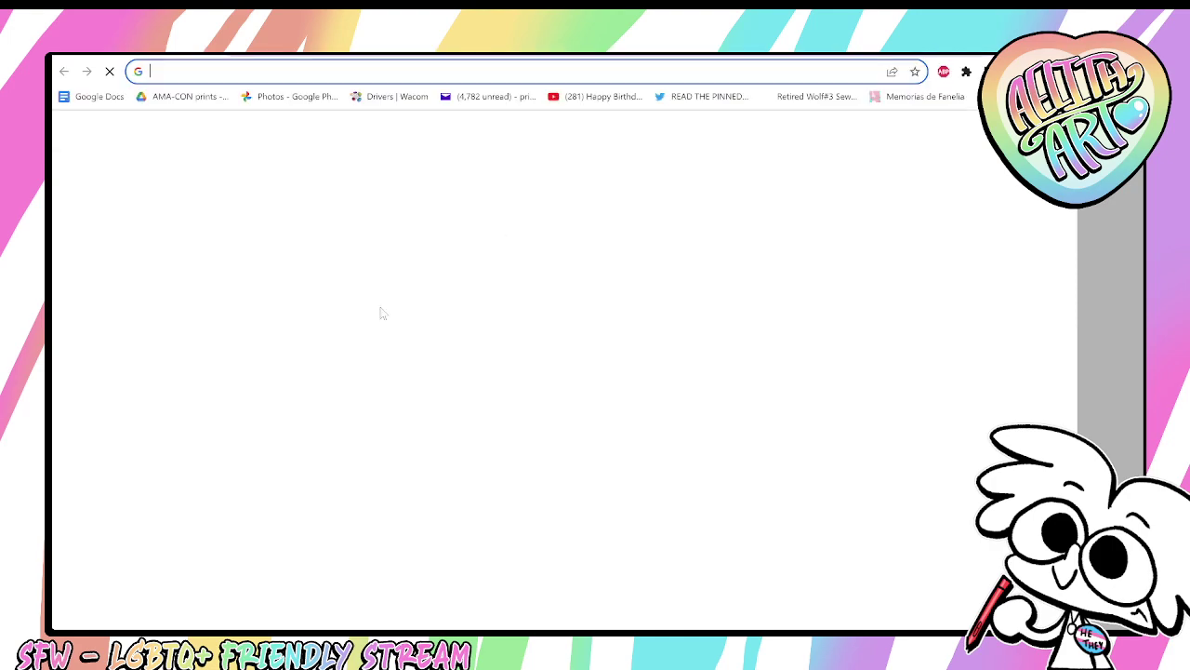
{"action": "type", "text": "14cm to mm"}
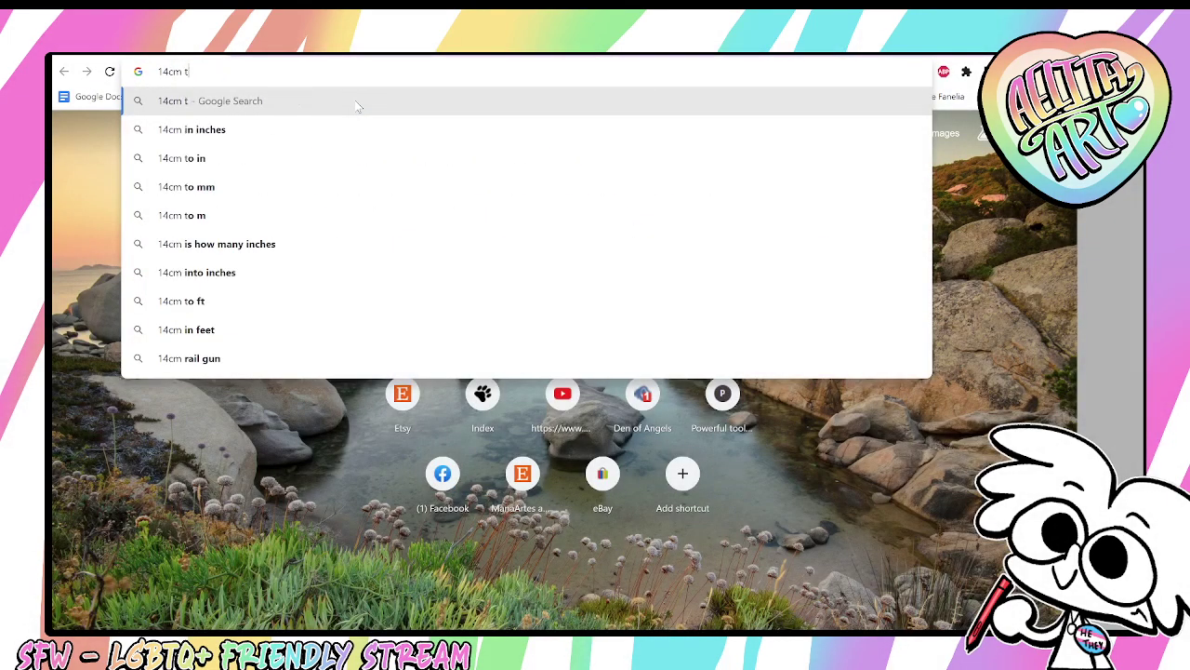
{"action": "key", "text": "Return"}
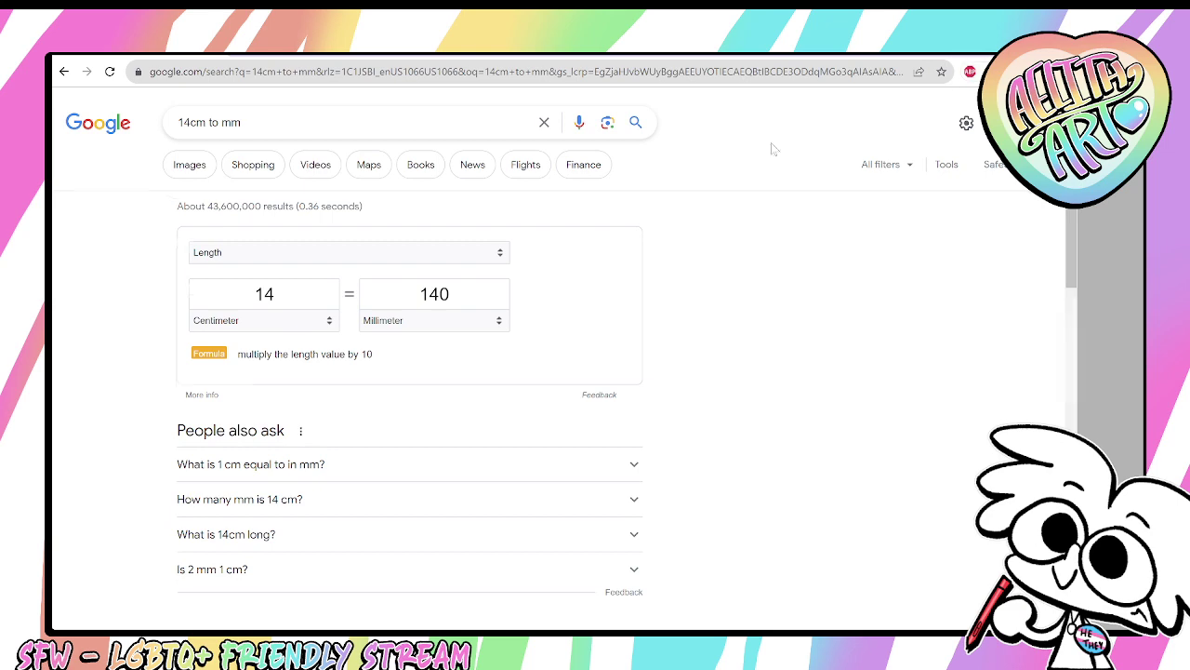
Switch back to UltiMaker Cura and scale the human figure uniformly to a Y size of 140 mm.
{"action": "key", "text": "alt+Tab"}
{"action": "type", "text": "1"}
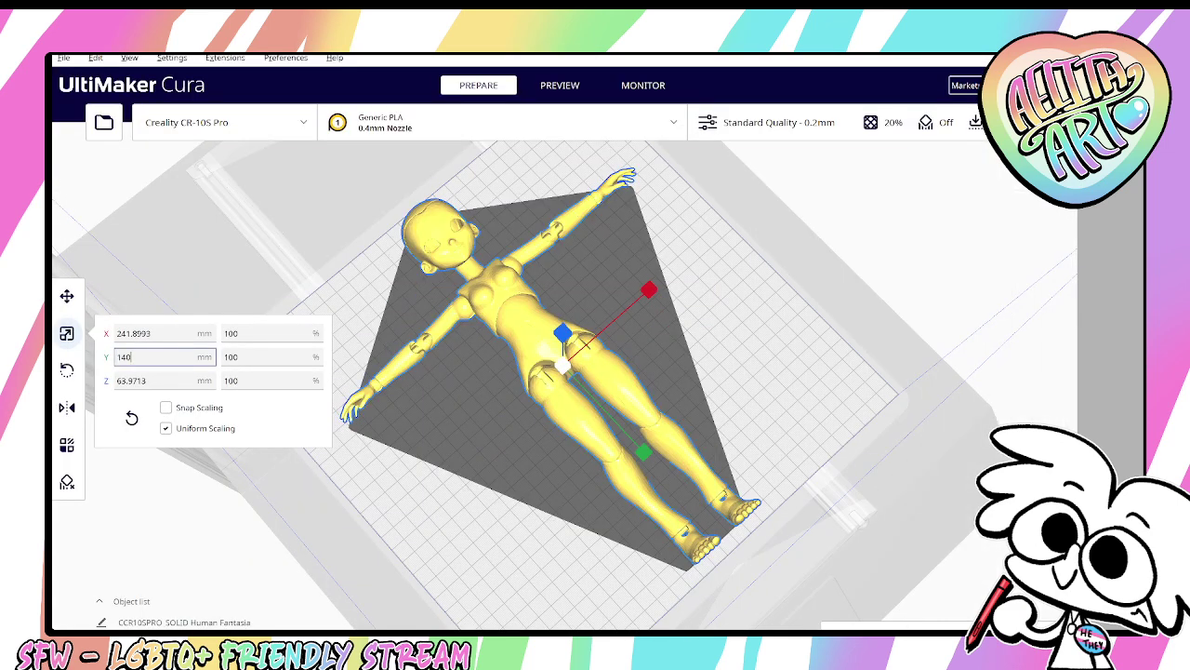
{"action": "key", "text": "Return"}
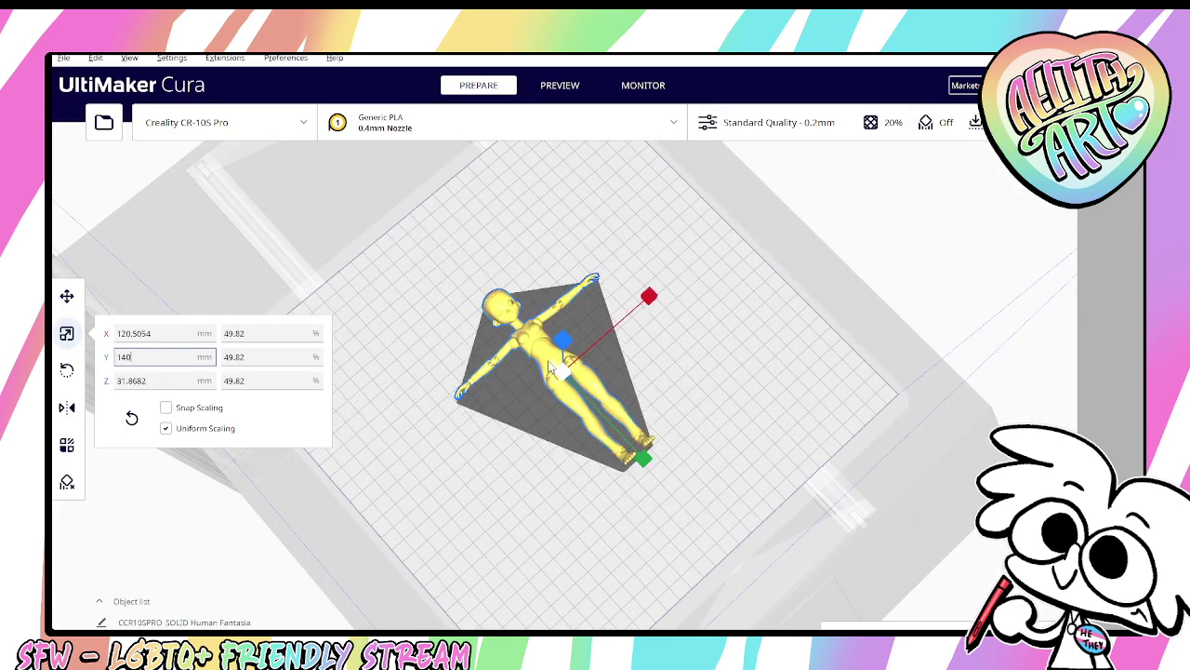
{"action": "left_click", "coordinate": [526, 361]}
{"action": "left_click", "coordinate": [556, 371]}
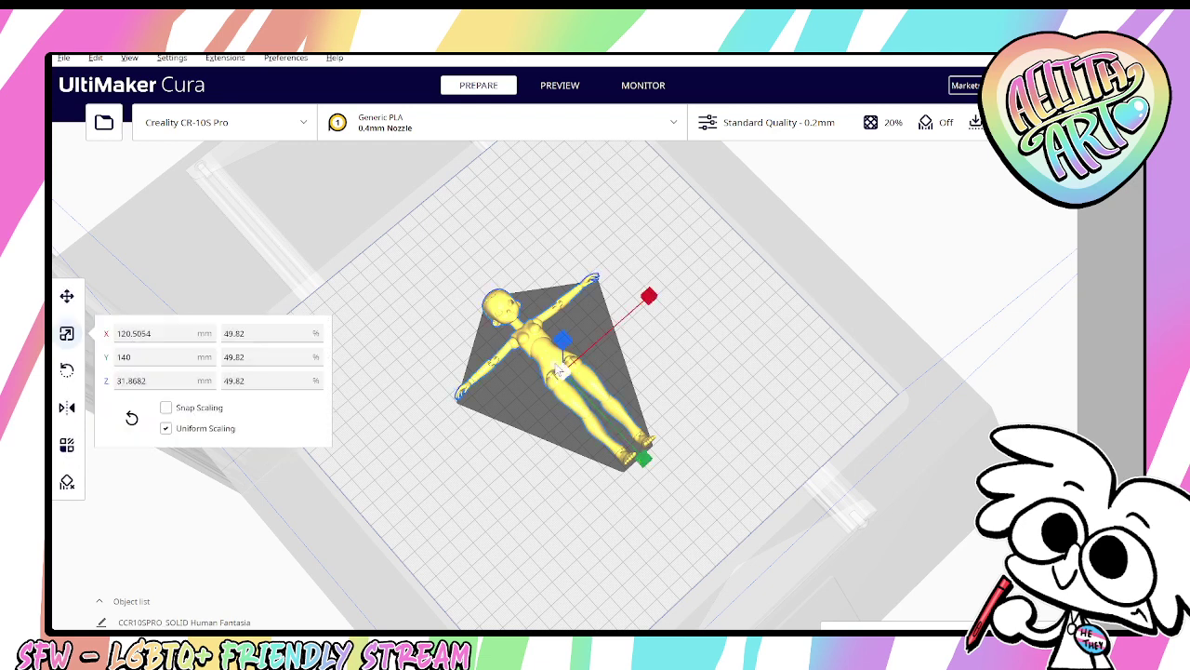
Copy the figure's Y scale percentage and delete the figure from the build plate.
{"action": "left_click_drag", "start_coordinate": [258, 358], "coordinate": [190, 370]}
{"action": "key", "text": "ctrl+c"}
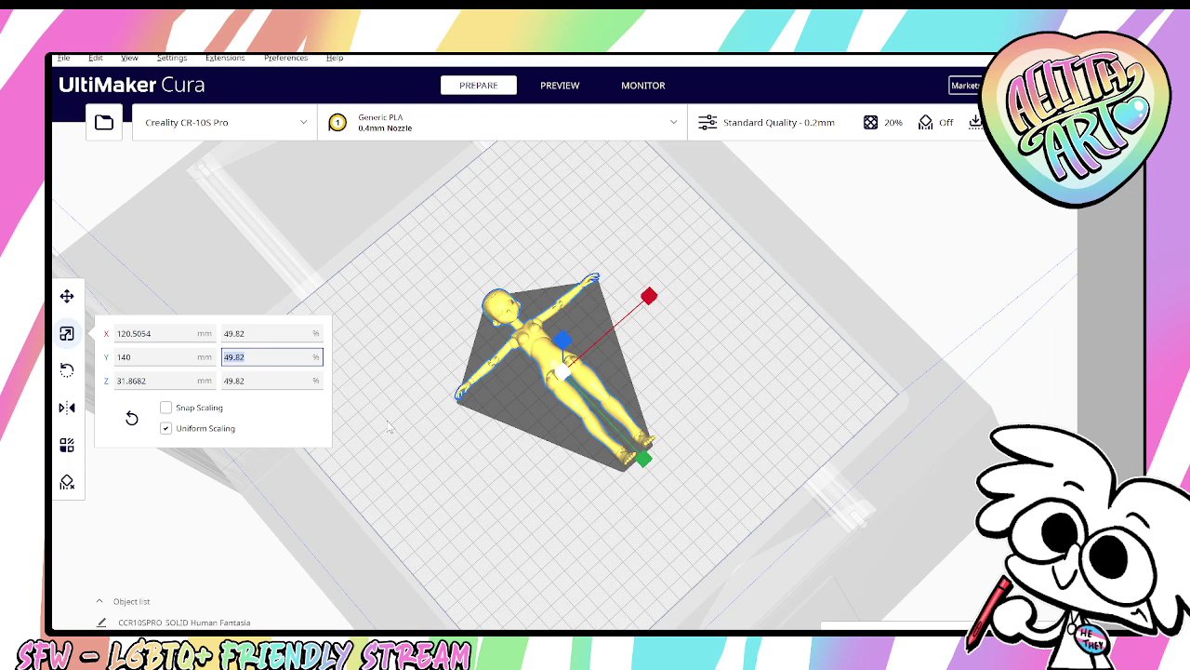
{"action": "left_click", "coordinate": [391, 426]}
{"action": "left_click", "coordinate": [564, 370]}
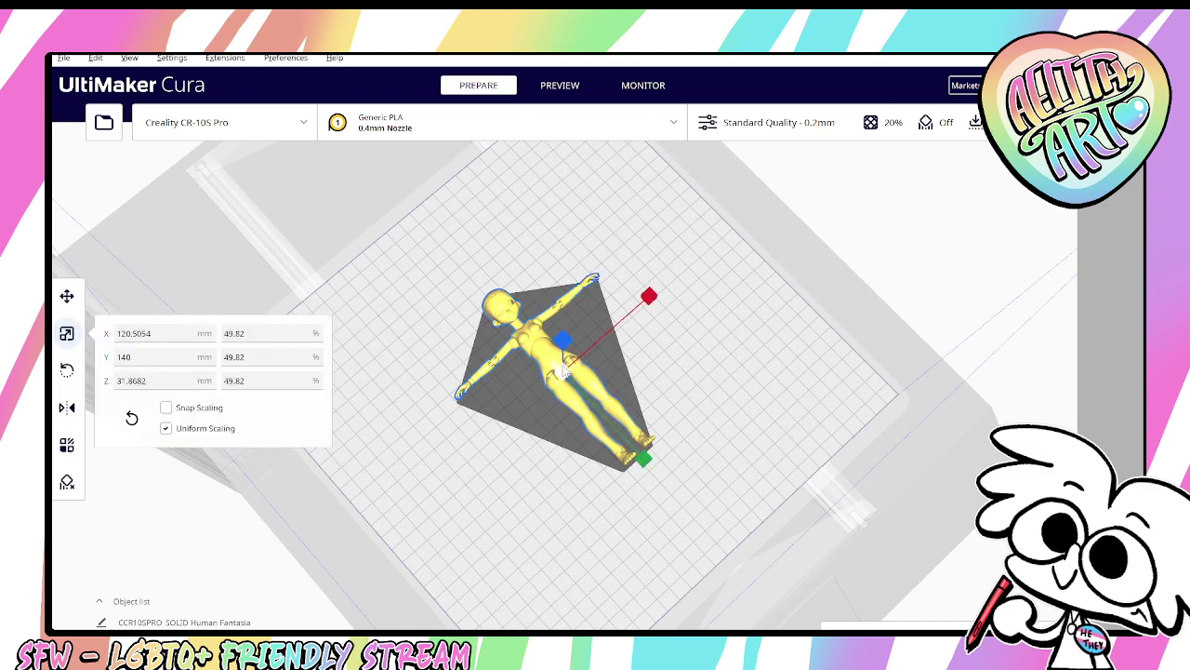
{"action": "key", "text": "Delete"}
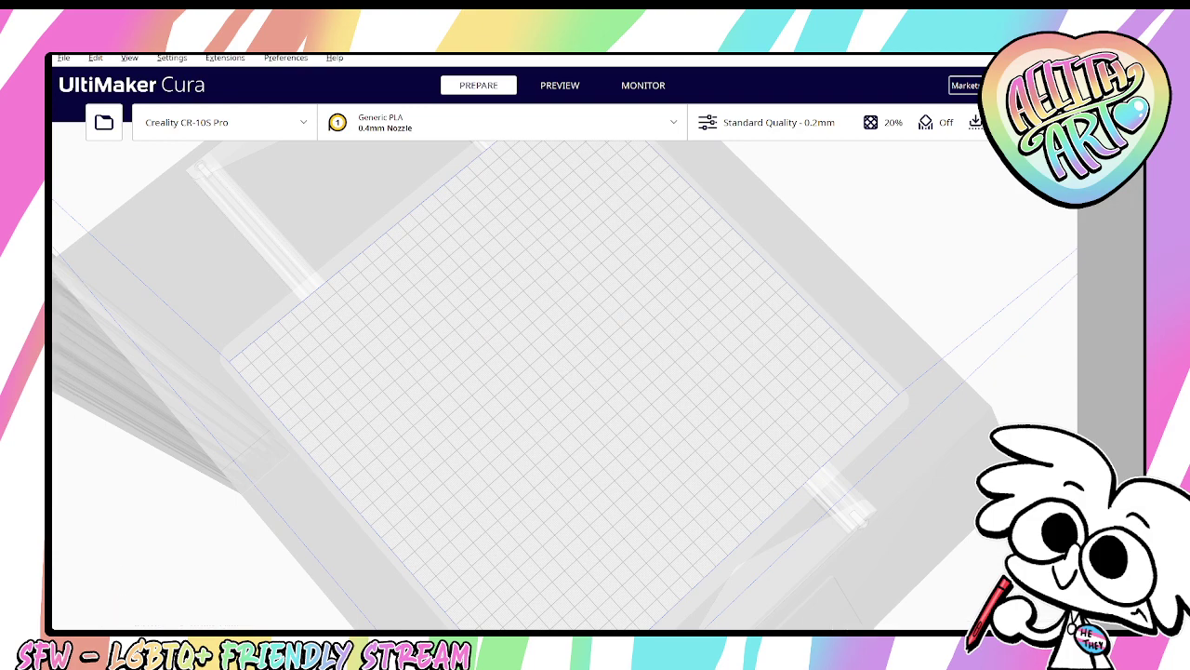
Load the HUMAN UPPER BODY - Feminine model from the Chest folder in File Explorer onto the build plate.
{"action": "key", "text": "alt+Tab"}
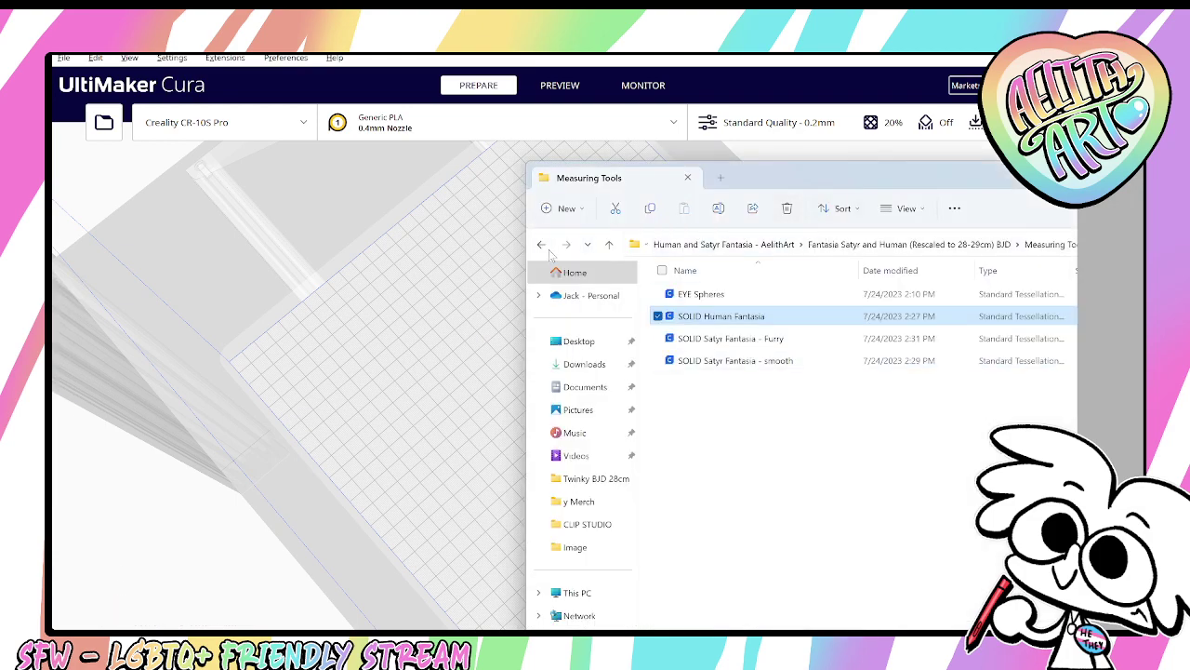
{"action": "key", "text": "alt+Left"}
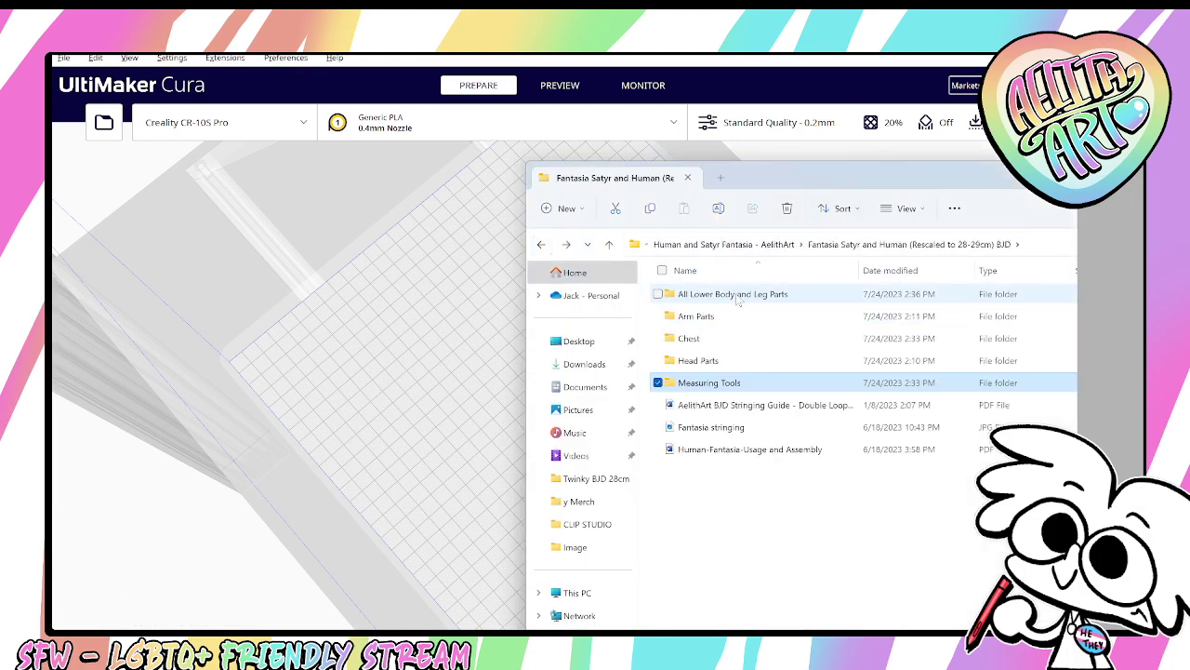
{"action": "double_click", "coordinate": [702, 340]}
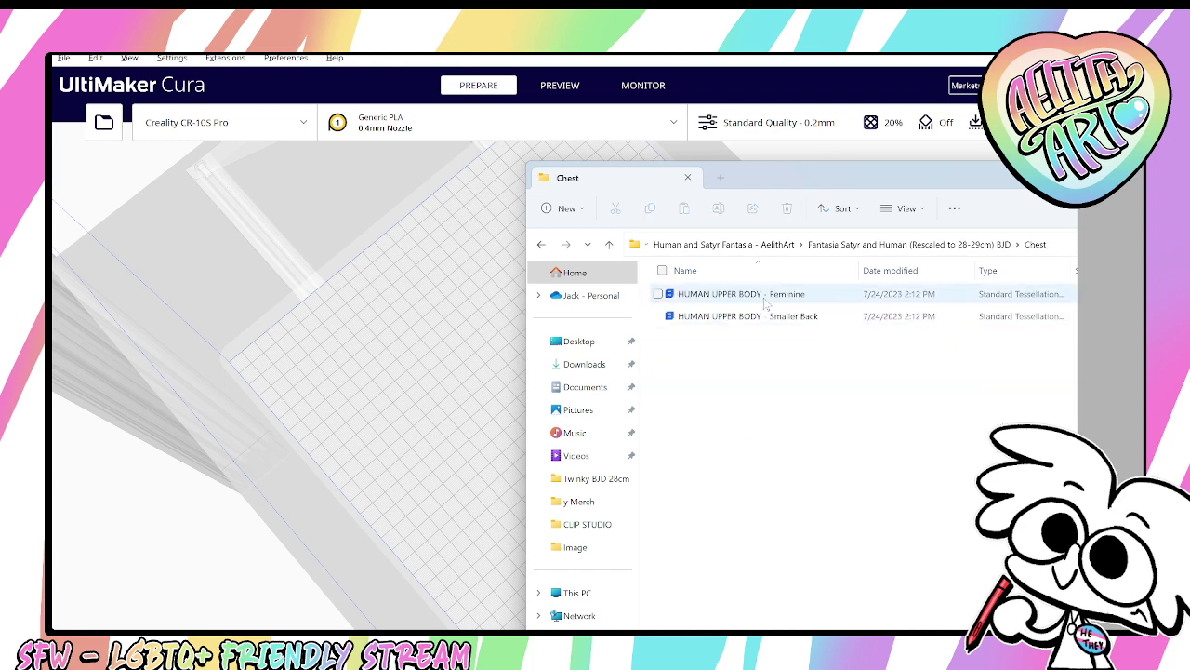
{"action": "left_click", "coordinate": [744, 317]}
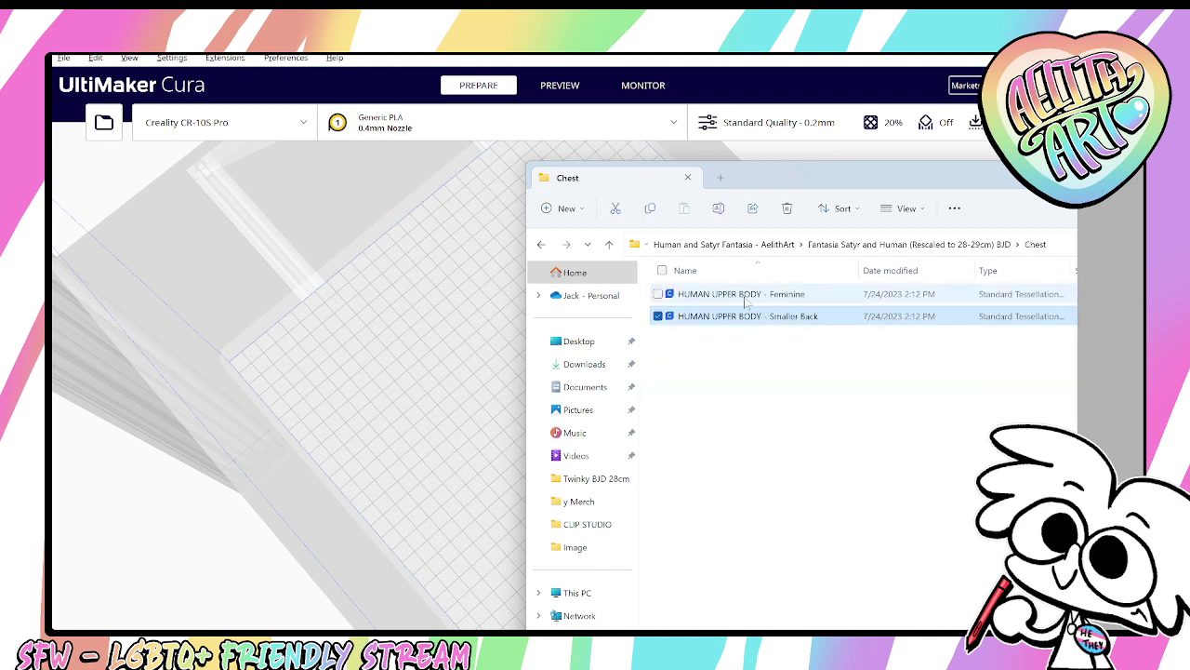
{"action": "left_click", "coordinate": [742, 304]}
{"action": "left_click_drag", "start_coordinate": [742, 304], "coordinate": [390, 359]}
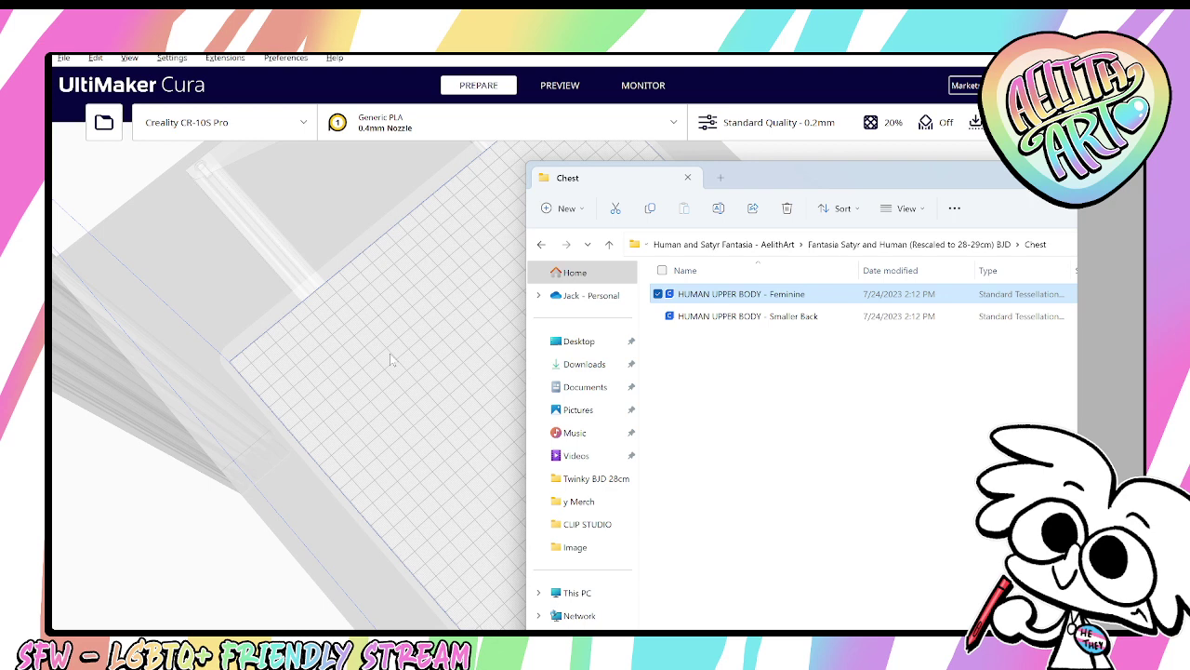
Scale the upper body part uniformly to 49.82% with the copied percentage.
{"action": "left_click", "coordinate": [565, 379]}
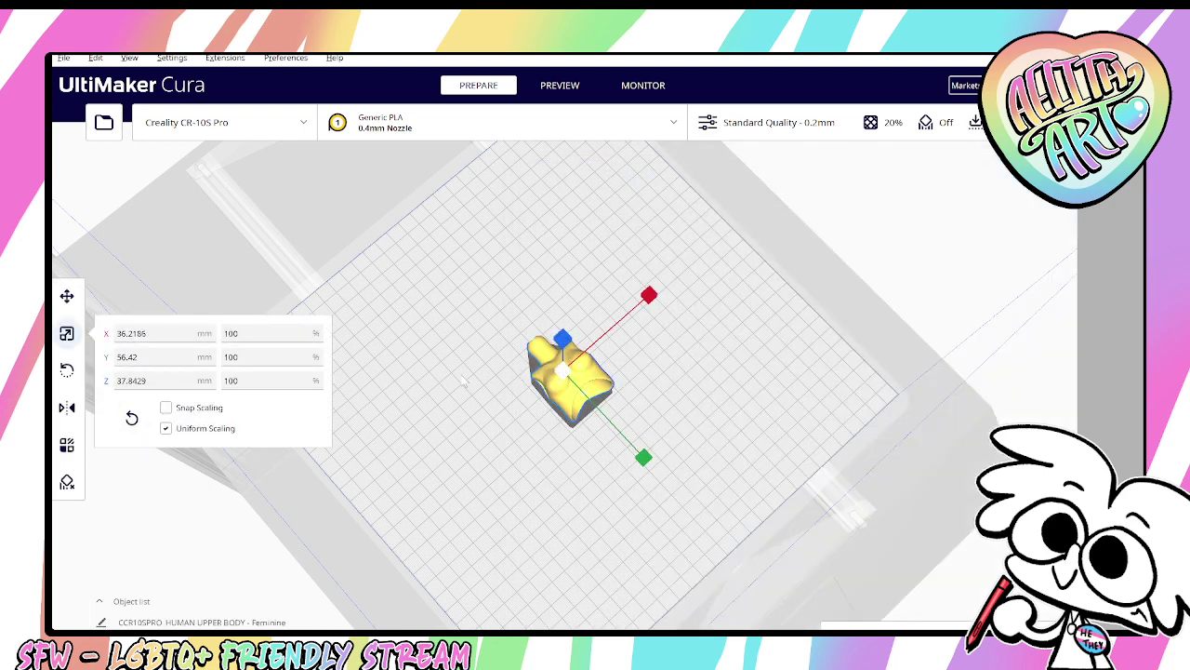
{"action": "key", "text": "ctrl+v"}
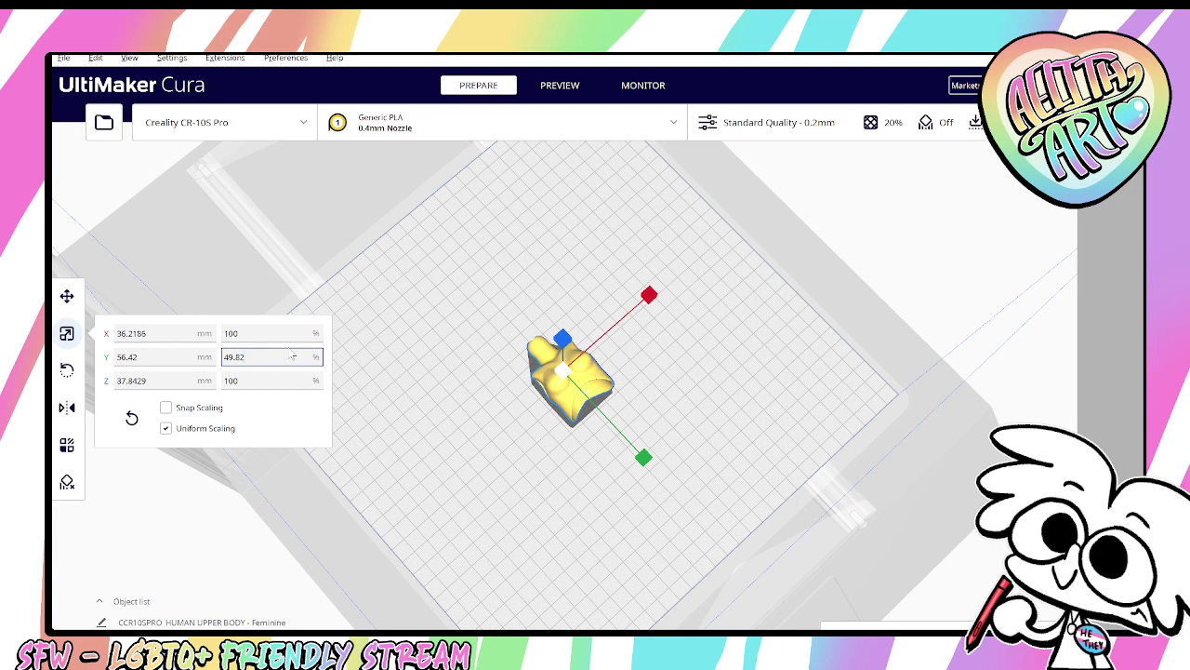
{"action": "key", "text": "Return"}
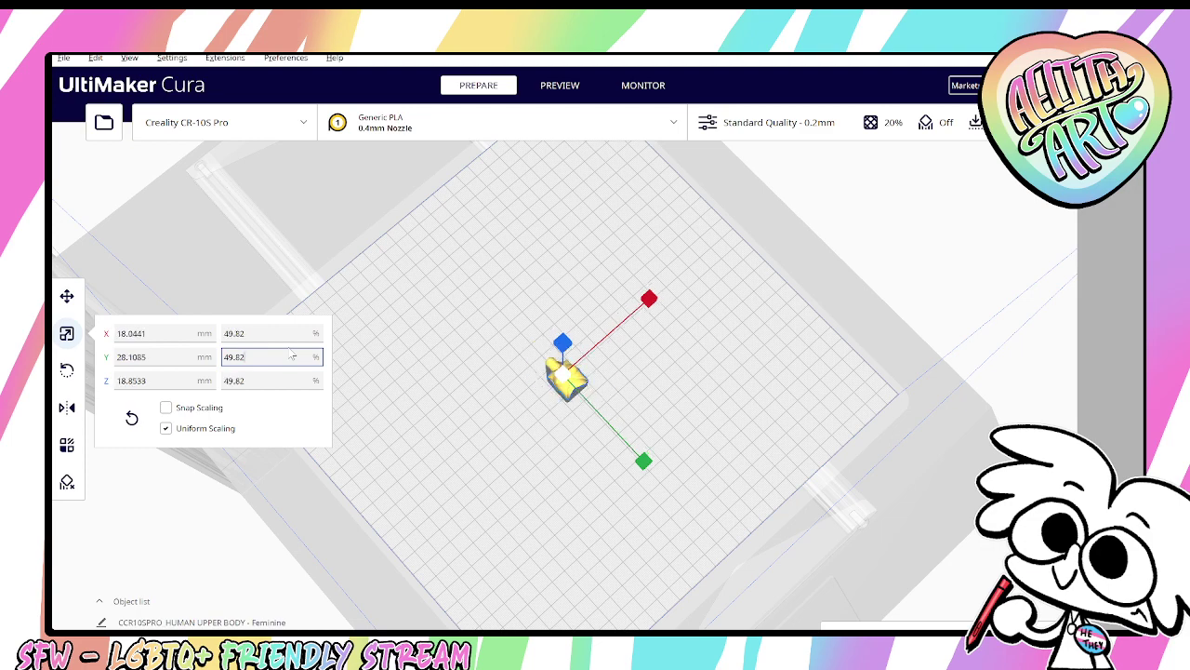
Load all the models from the Arm Parts folder onto the build plate and move the File Explorer window out of the way.
{"action": "key", "text": "alt+Tab"}
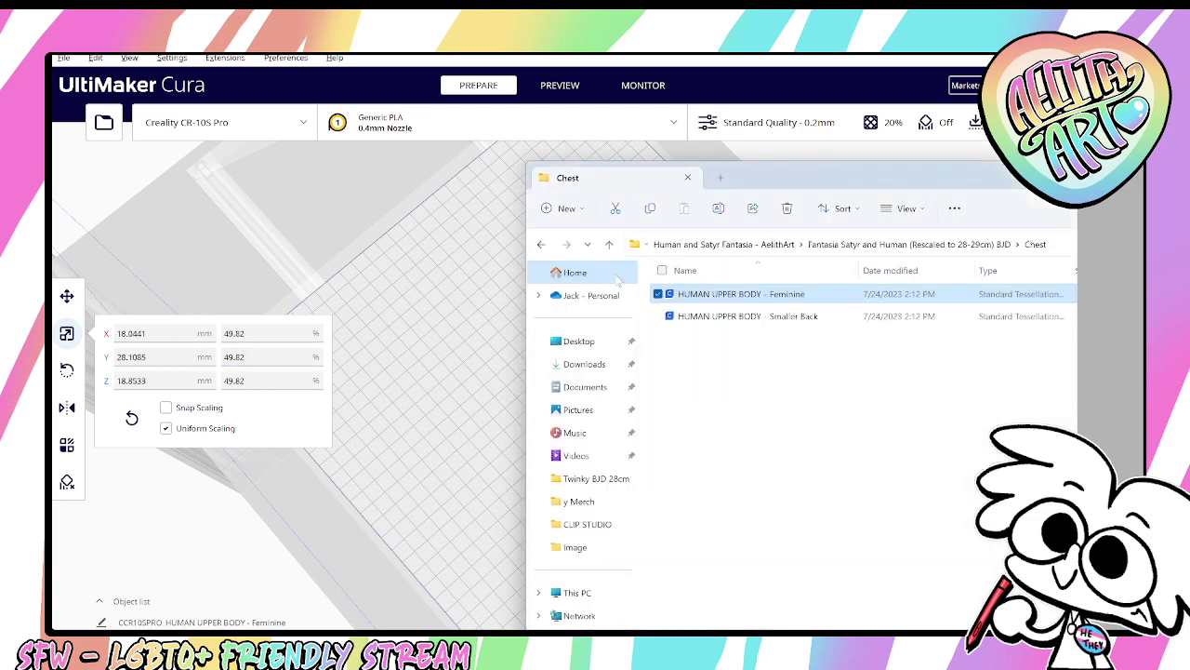
{"action": "left_click", "coordinate": [543, 246]}
{"action": "left_click", "coordinate": [541, 244]}
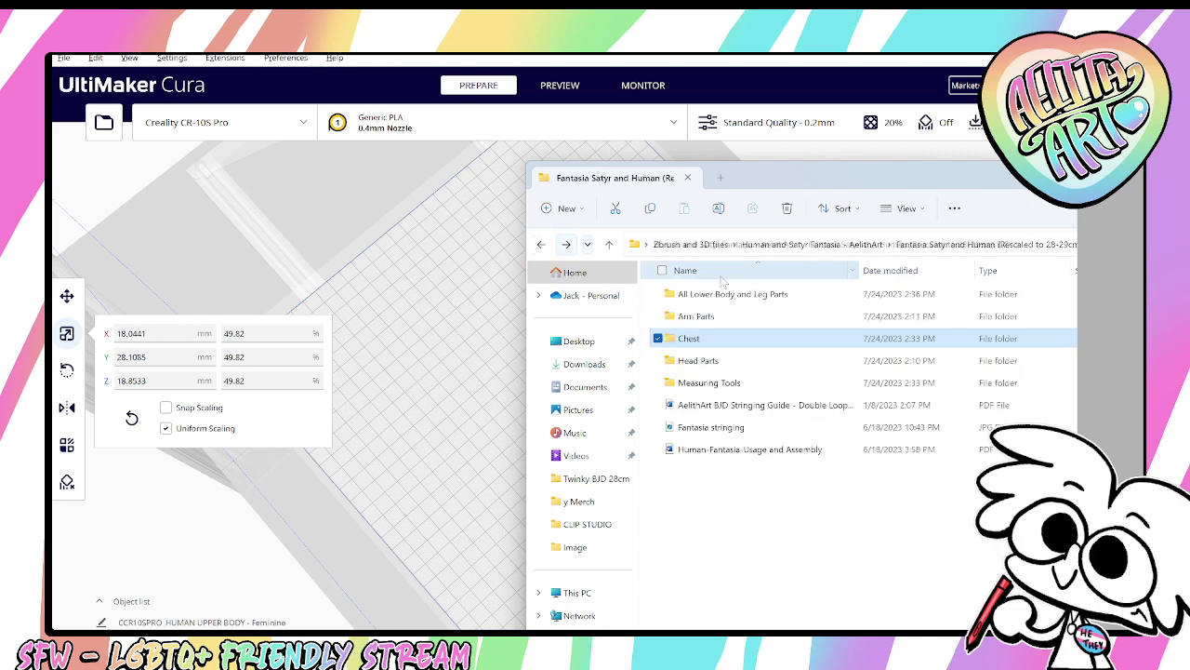
{"action": "double_click", "coordinate": [712, 315]}
{"action": "left_click", "coordinate": [713, 295]}
{"action": "key", "text": "ctrl+a"}
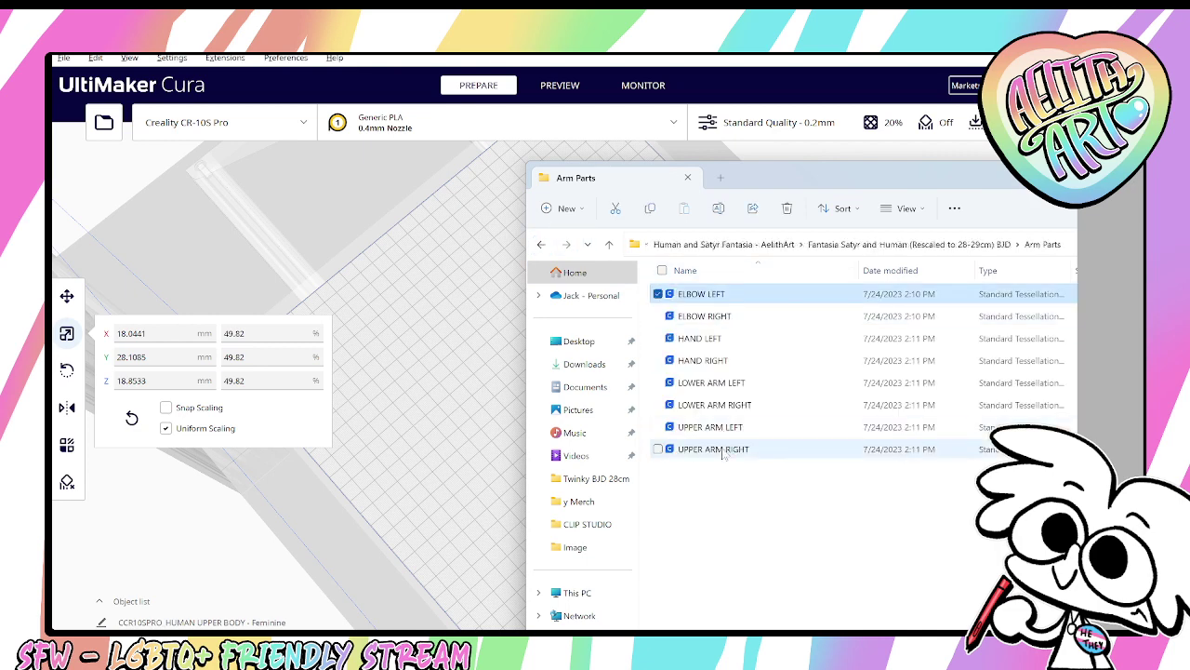
{"action": "left_click_drag", "start_coordinate": [699, 307], "coordinate": [420, 363]}
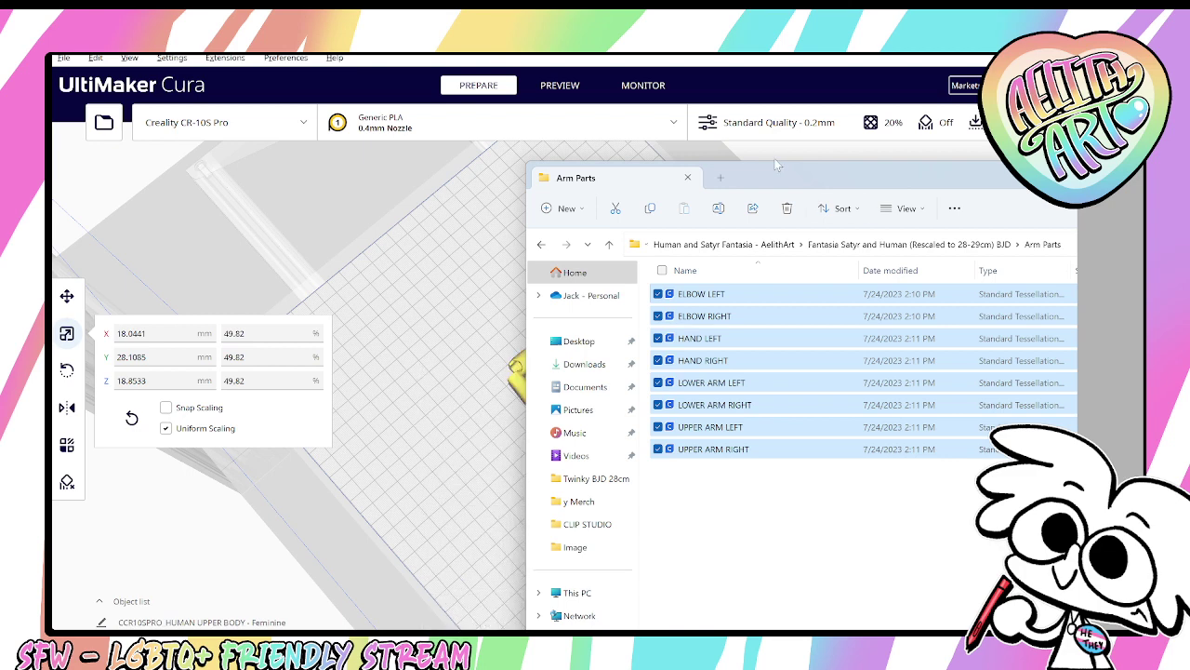
{"action": "left_click_drag", "start_coordinate": [777, 174], "coordinate": [1030, 228]}
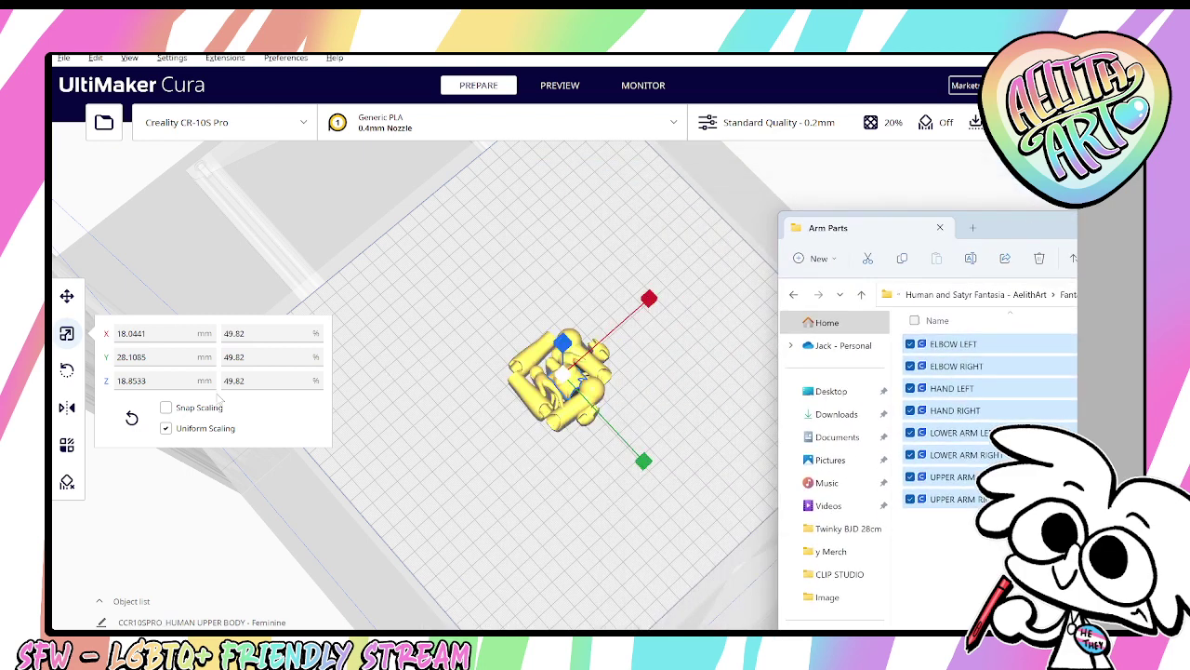
{"action": "left_click", "coordinate": [579, 387]}
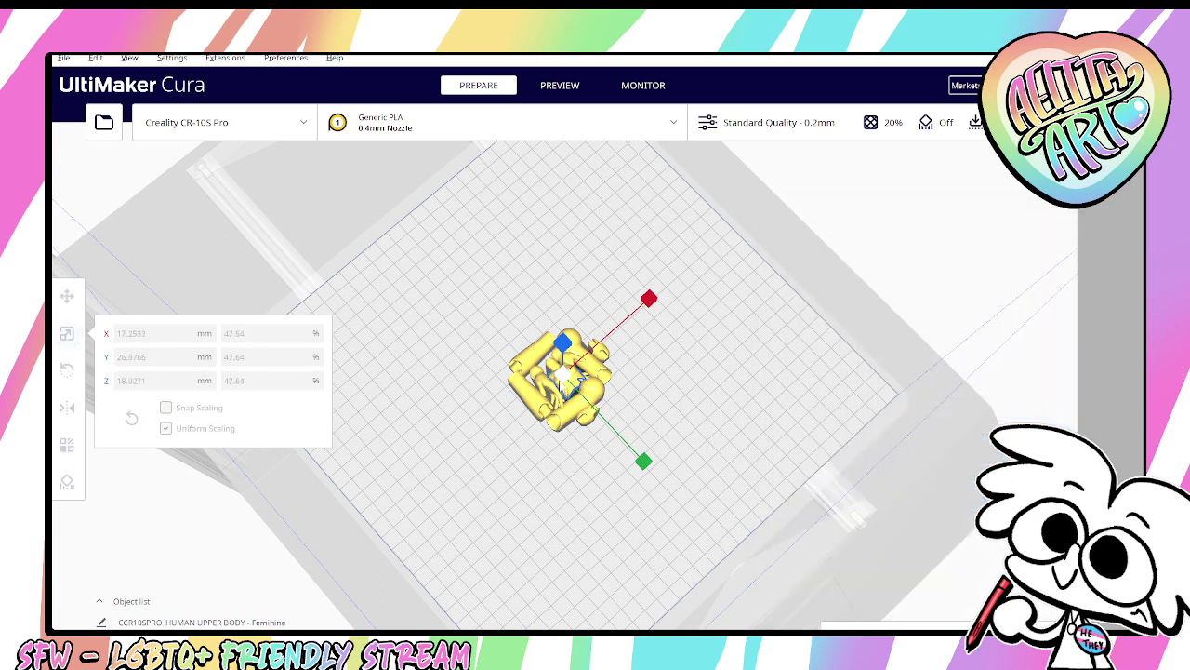
Separate an upper arm part and the upper body from the overlapping pile, moving them to opposite free areas of the build plate.
{"action": "left_click", "coordinate": [794, 391]}
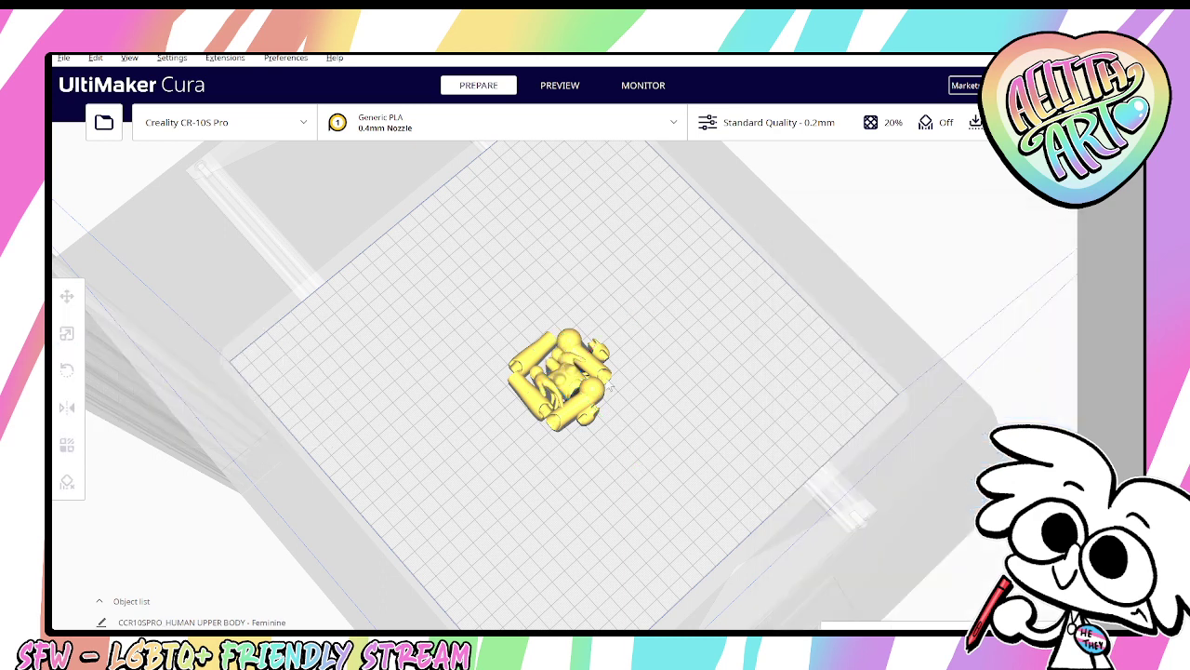
{"action": "left_click", "coordinate": [584, 391]}
{"action": "left_click", "coordinate": [660, 396]}
{"action": "left_click", "coordinate": [577, 412]}
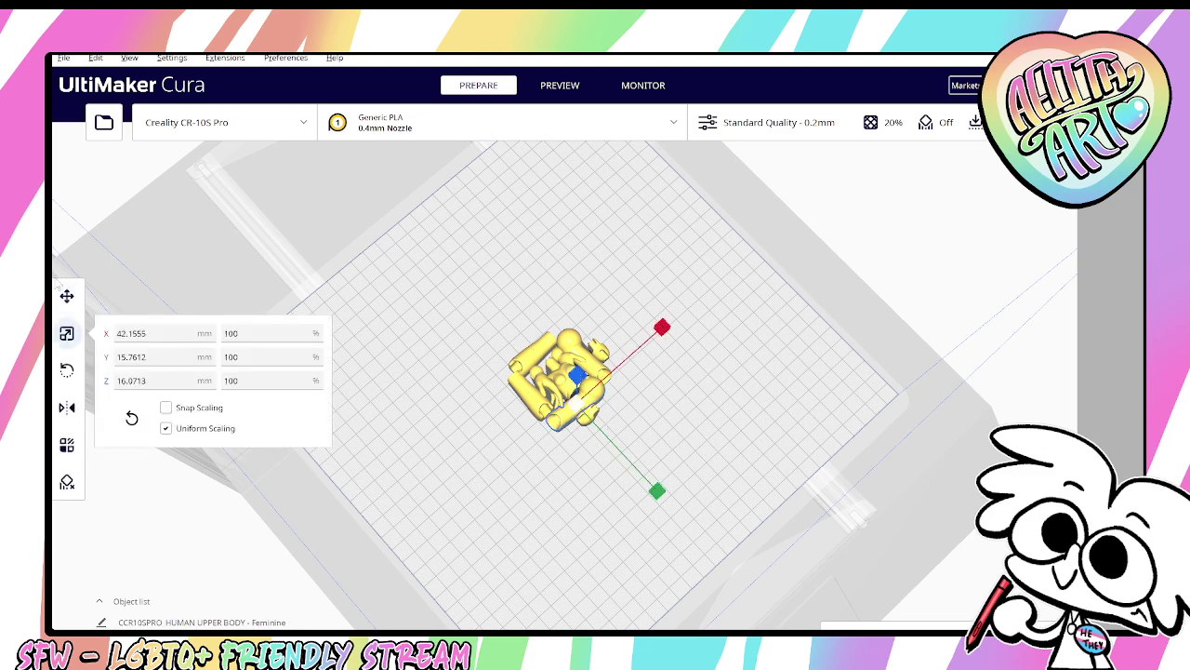
{"action": "left_click", "coordinate": [67, 296]}
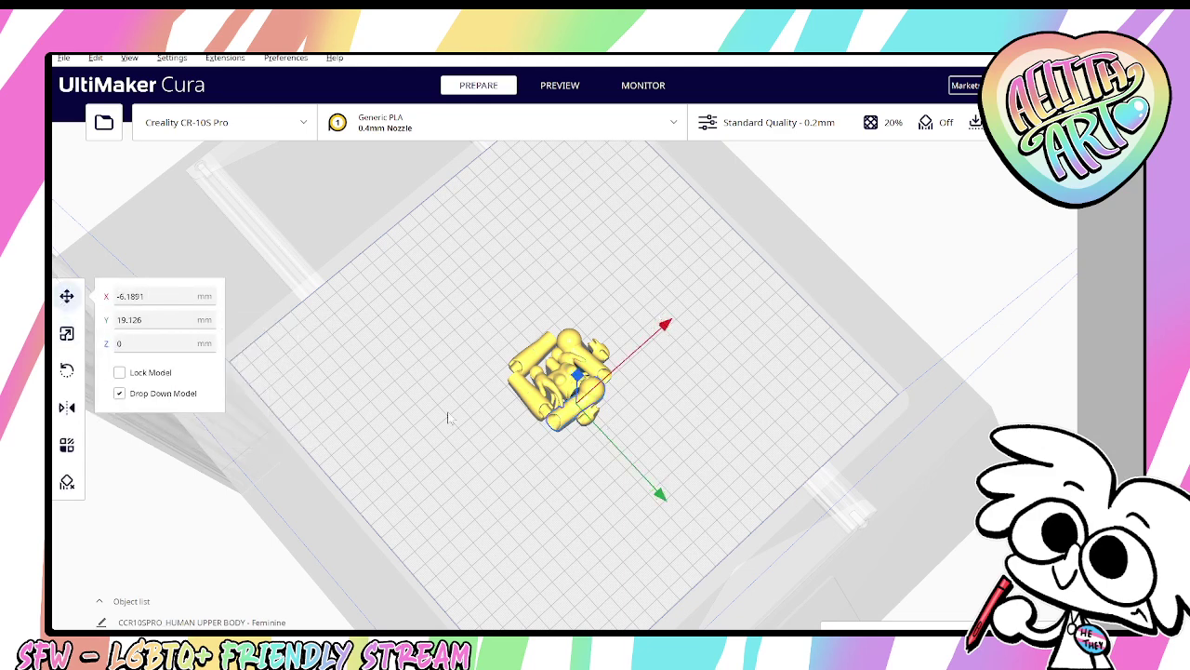
{"action": "left_click_drag", "start_coordinate": [572, 406], "coordinate": [655, 406]}
{"action": "left_click", "coordinate": [556, 381]}
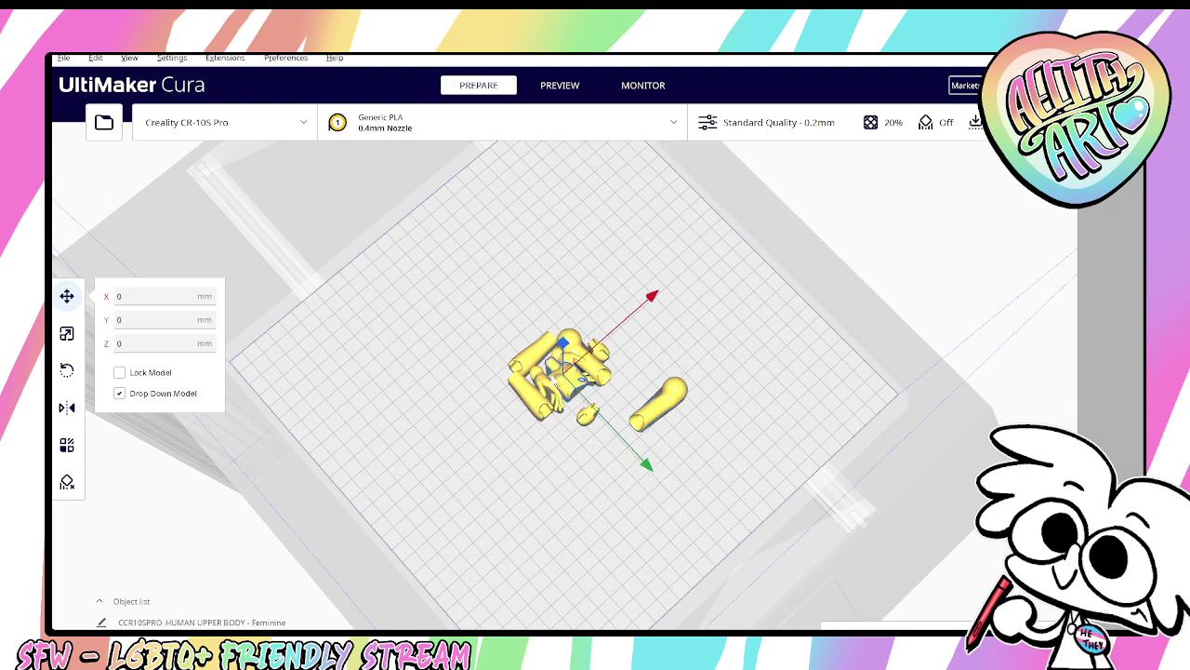
{"action": "left_click_drag", "start_coordinate": [651, 297], "coordinate": [580, 359]}
Scale the separated upper arm part uniformly to 49.82%.
{"action": "left_click", "coordinate": [660, 412]}
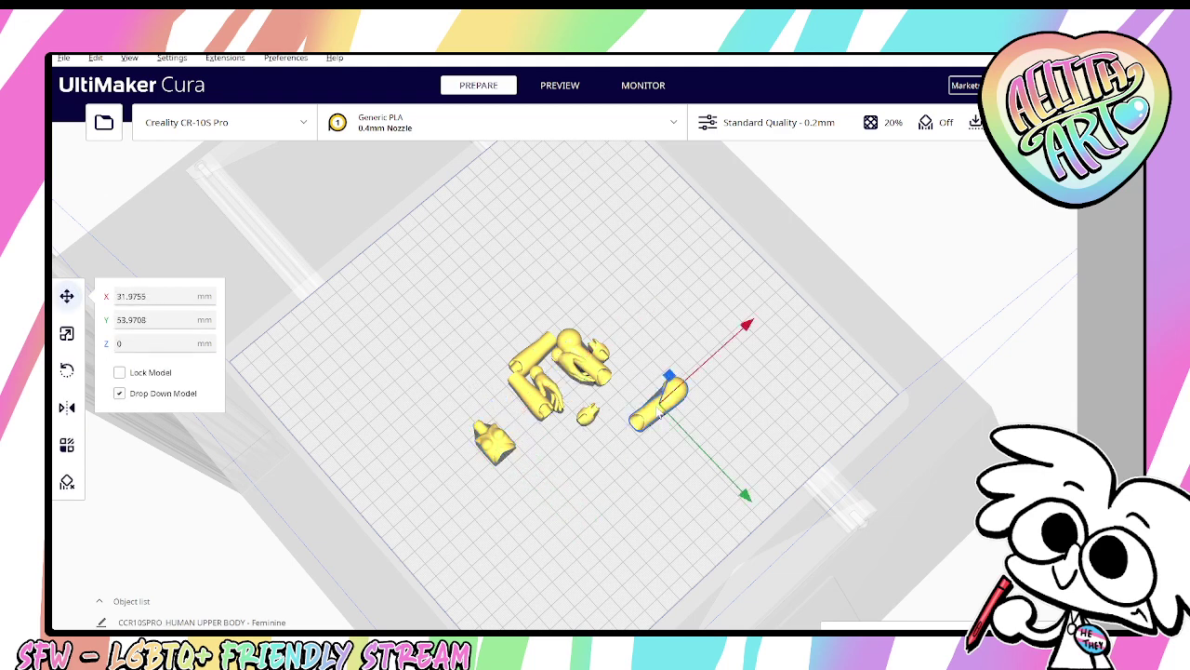
{"action": "left_click", "coordinate": [69, 335]}
{"action": "left_click_drag", "start_coordinate": [251, 357], "coordinate": [212, 357]}
{"action": "type", "text": "49.82"}
{"action": "key", "text": "Return"}
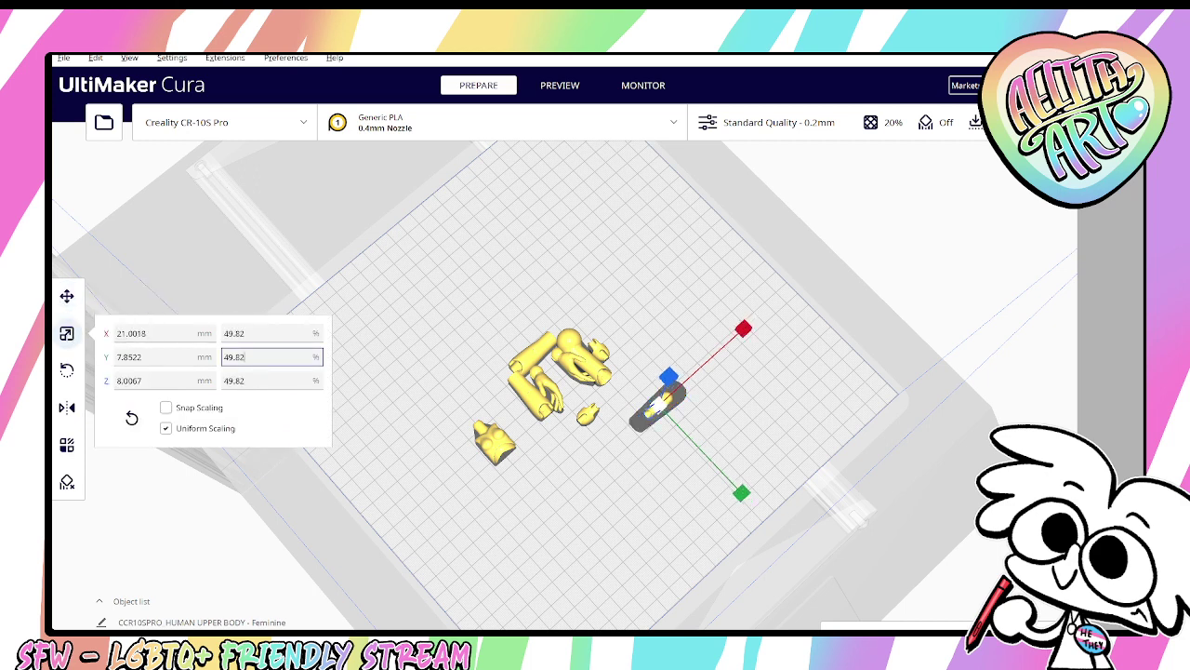
Scale the arm part beside the loose hand, on the side of the pile nearest the upper body, uniformly to 49.82%.
{"action": "left_click", "coordinate": [67, 296]}
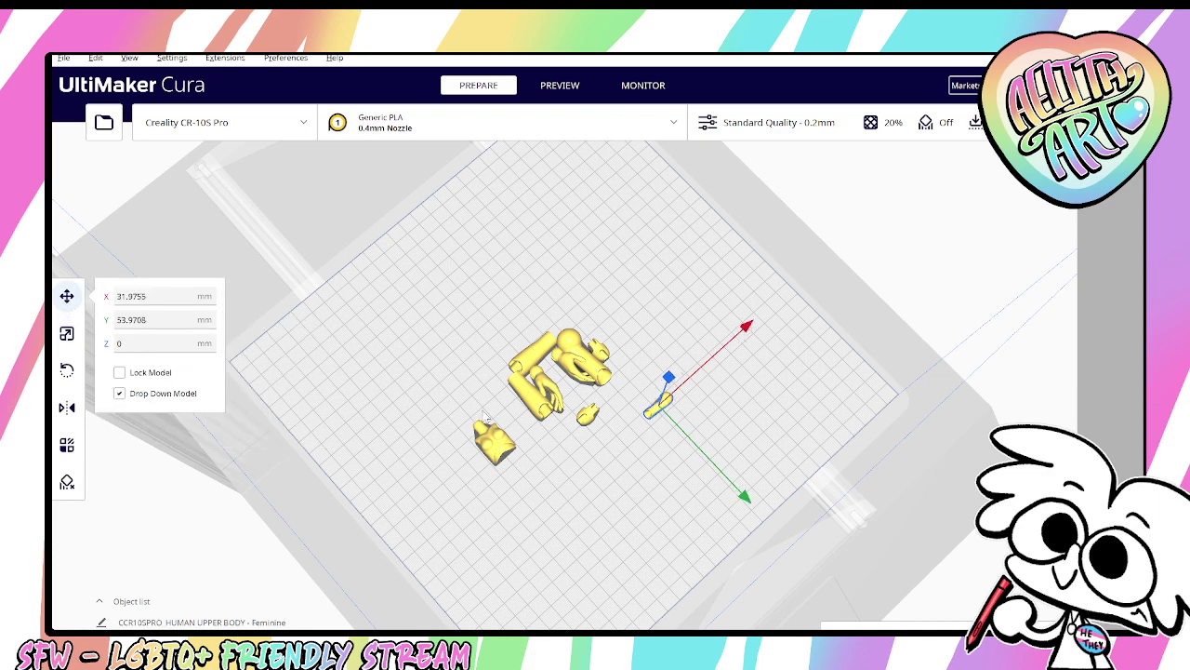
{"action": "left_click", "coordinate": [530, 409]}
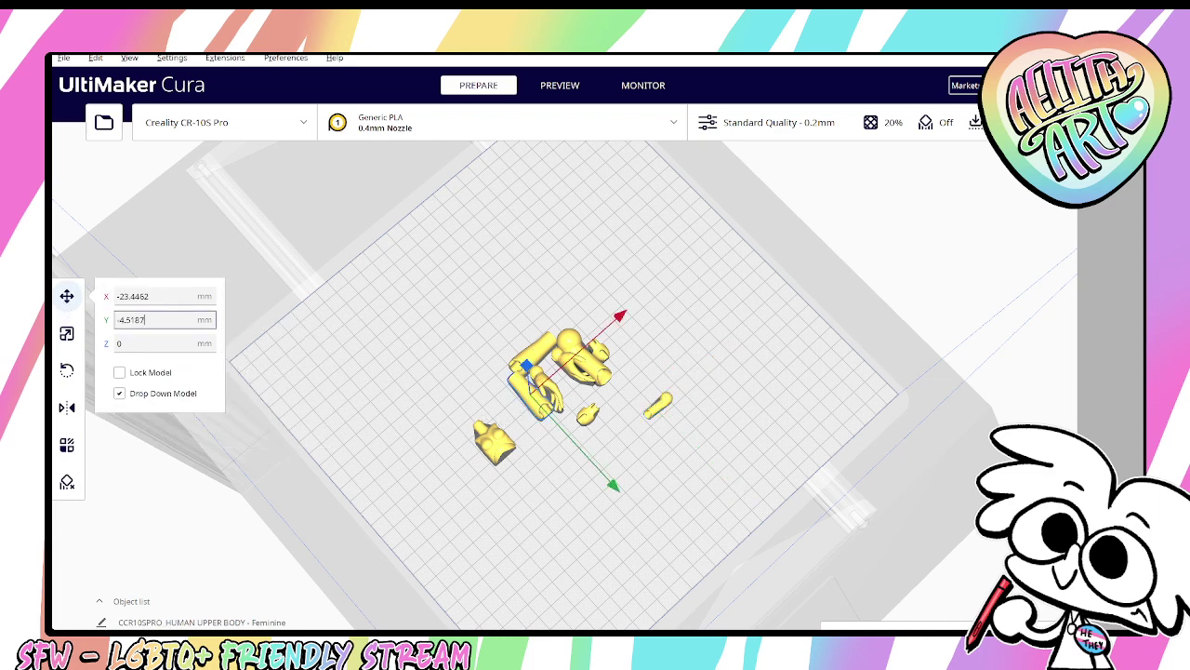
{"action": "left_click", "coordinate": [67, 334]}
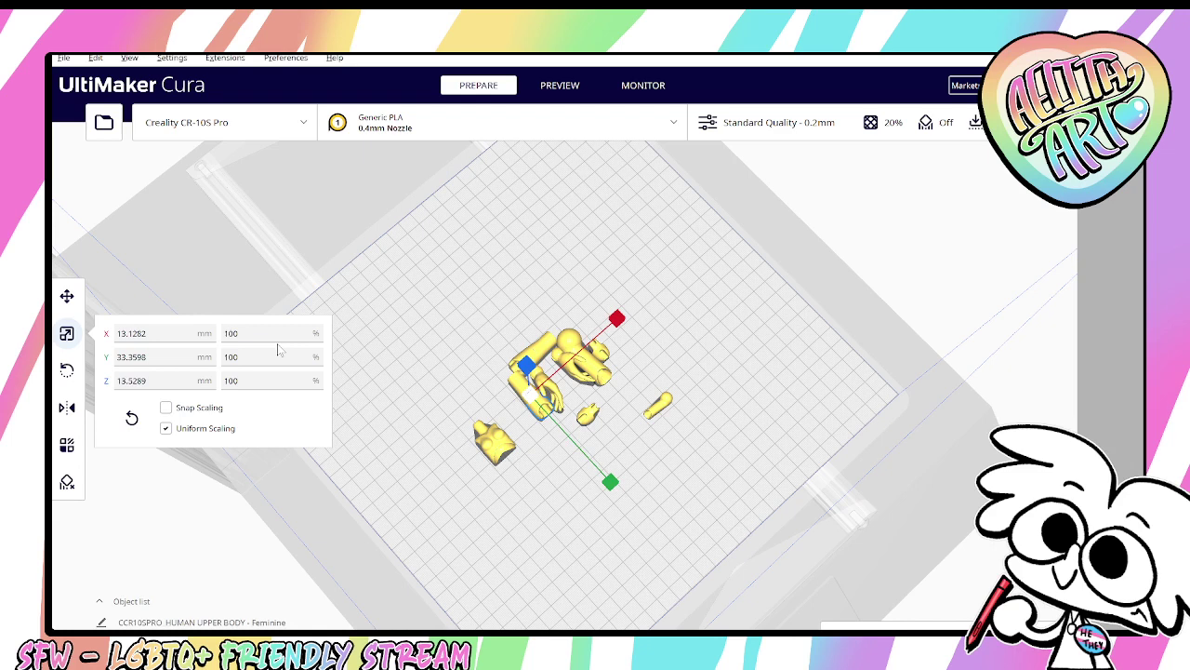
{"action": "left_click", "coordinate": [270, 356]}
{"action": "type", "text": "49.82"}
{"action": "key", "text": "Return"}
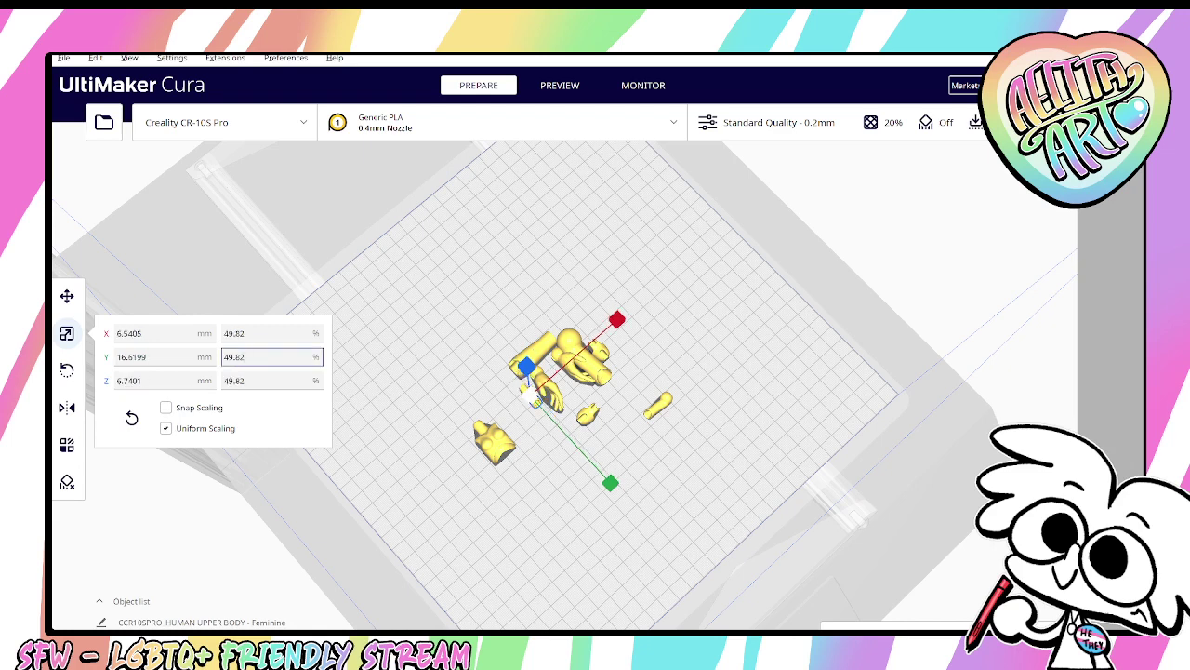
Scale the upper body part uniformly to 100%, followed by an enlargement to 150%, and deselect it.
{"action": "left_click", "coordinate": [504, 443]}
{"action": "left_click", "coordinate": [269, 356]}
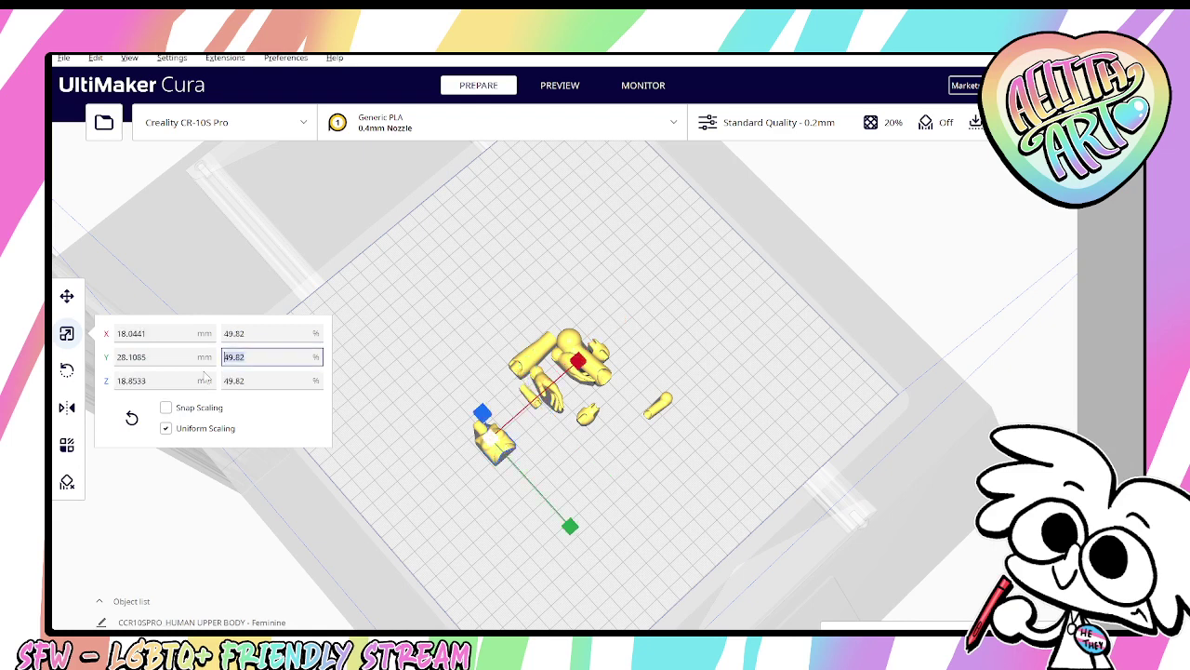
{"action": "type", "text": "100"}
{"action": "key", "text": "Return"}
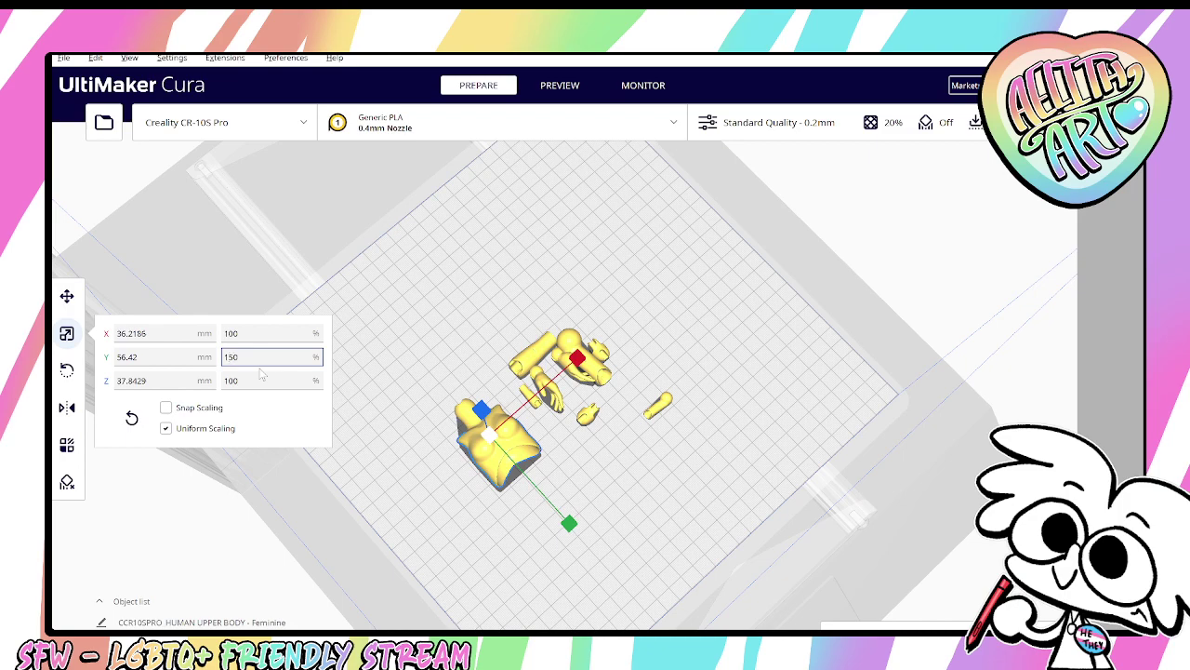
{"action": "key", "text": "Return"}
{"action": "left_click", "coordinate": [515, 314]}
{"action": "right_click_drag", "start_coordinate": [457, 332], "coordinate": [393, 344]}
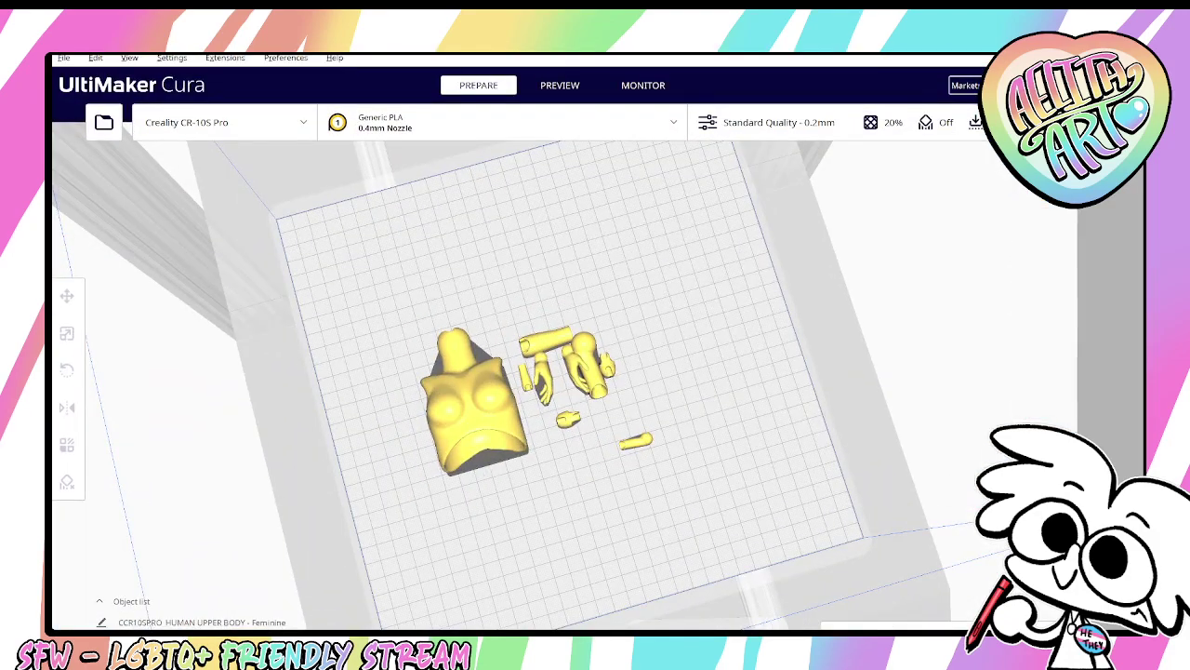
Load the SOLID Human Fantasia model from the Measuring Tools folder in File Explorer onto the build plate.
{"action": "left_click", "coordinate": [827, 651]}
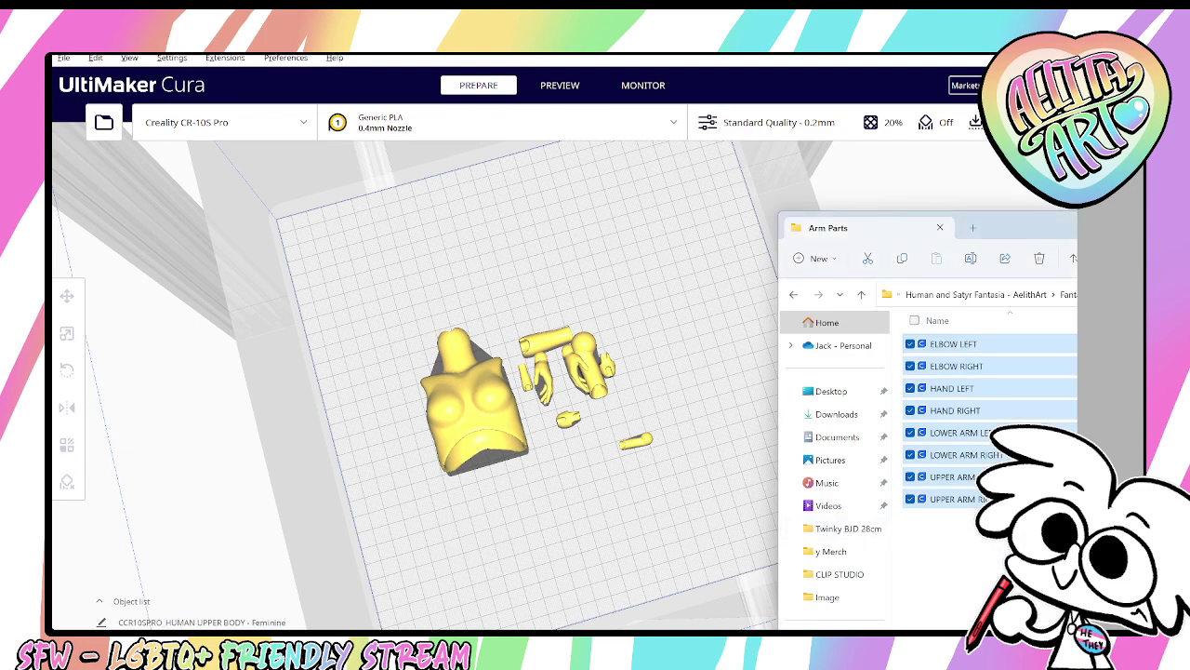
{"action": "left_click", "coordinate": [990, 560]}
{"action": "left_click", "coordinate": [794, 295]}
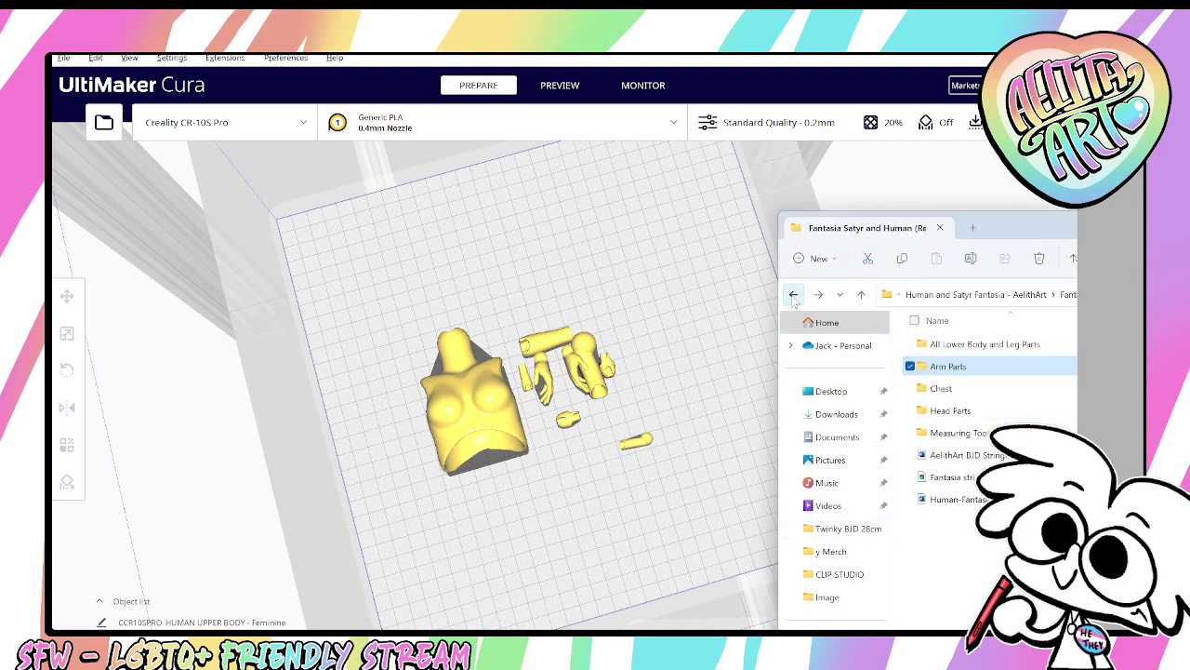
{"action": "left_click_drag", "start_coordinate": [1021, 229], "coordinate": [858, 174]}
{"action": "double_click", "coordinate": [800, 374]}
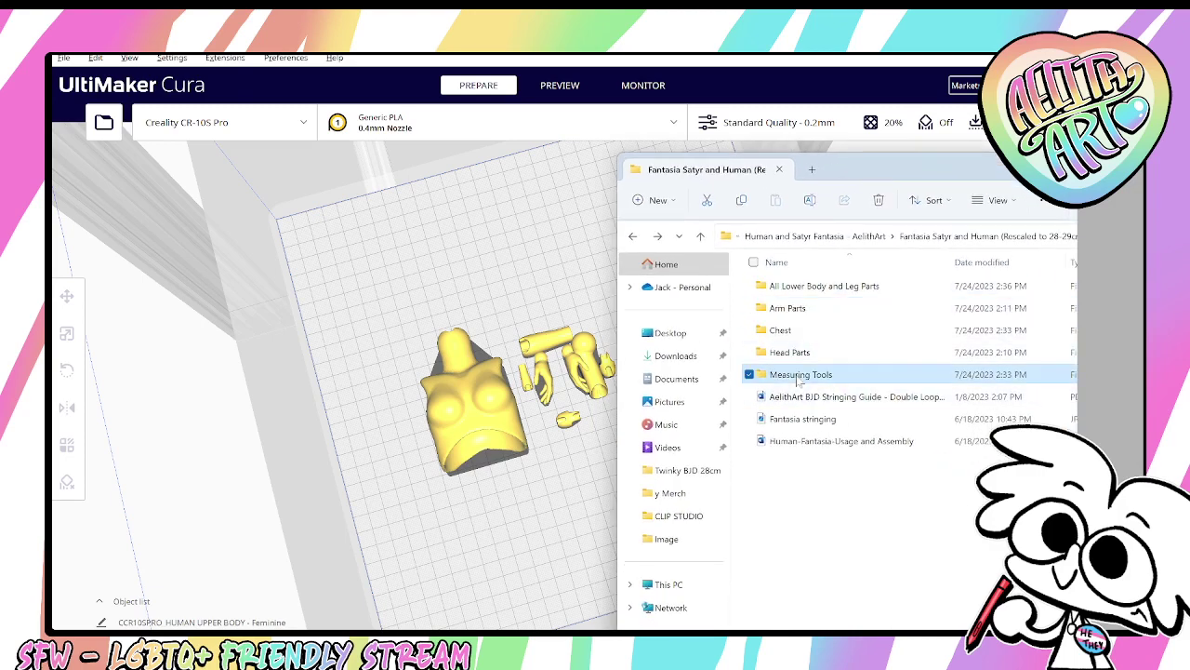
{"action": "left_click_drag", "start_coordinate": [813, 307], "coordinate": [472, 316]}
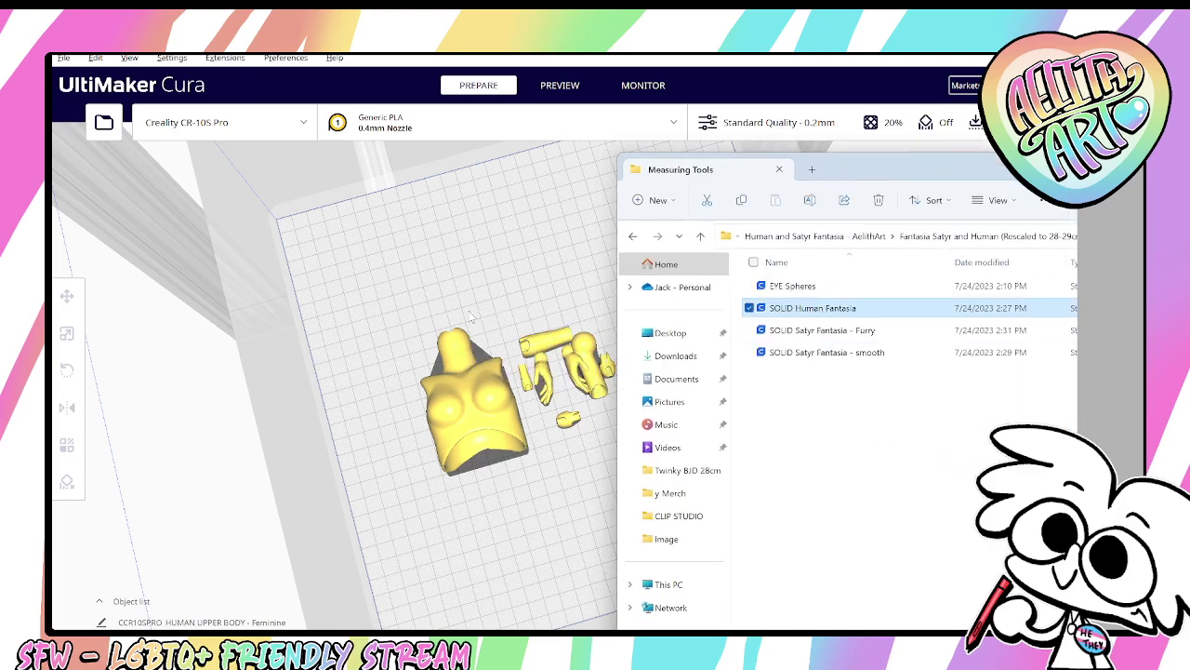
{"action": "left_click", "coordinate": [468, 293]}
Select the solid human figure and shrink it uniformly to 87.51%.
{"action": "left_click", "coordinate": [617, 317]}
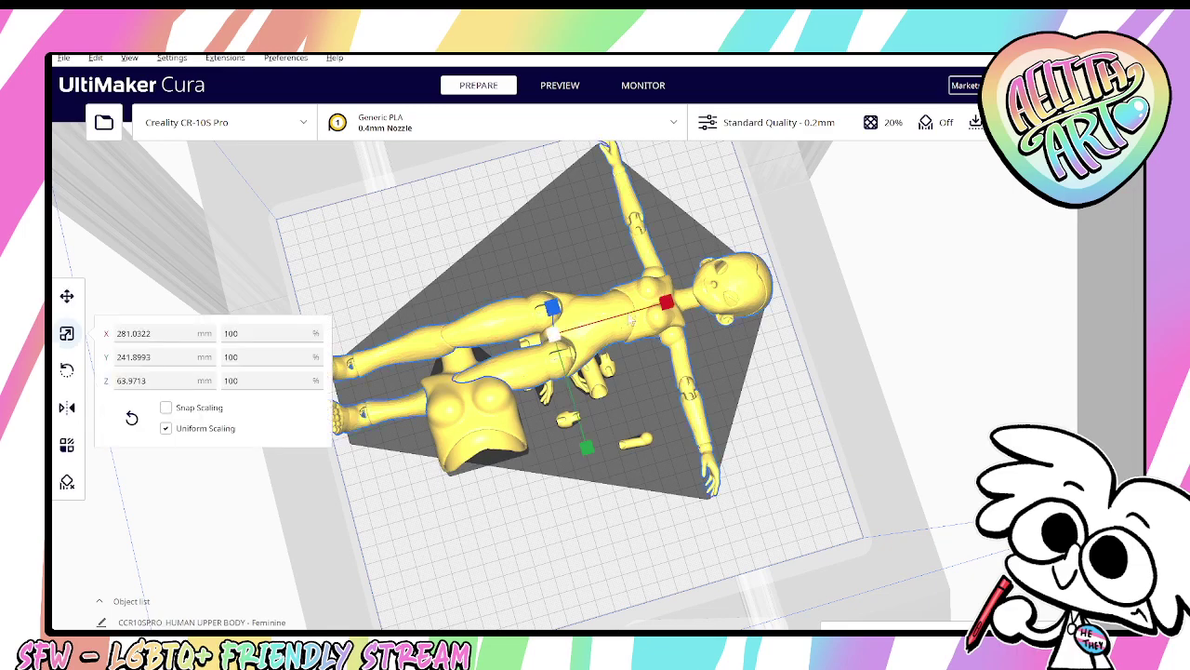
{"action": "left_click_drag", "start_coordinate": [741, 291], "coordinate": [736, 337]}
{"action": "right_click_drag", "start_coordinate": [716, 371], "coordinate": [731, 423]}
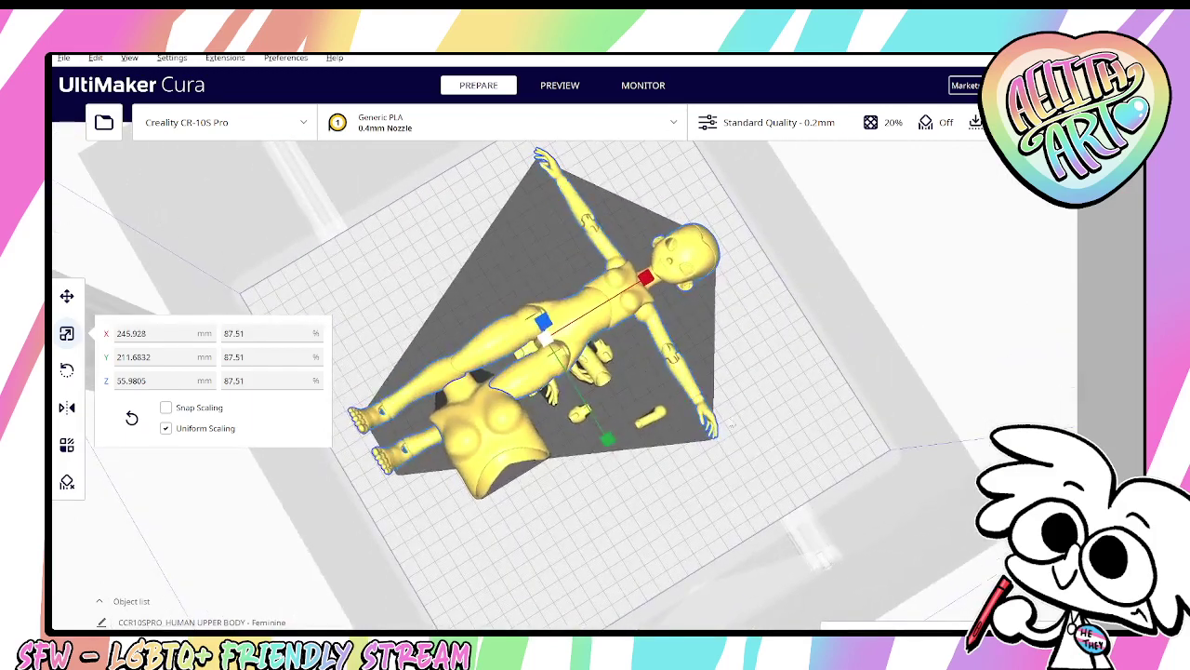